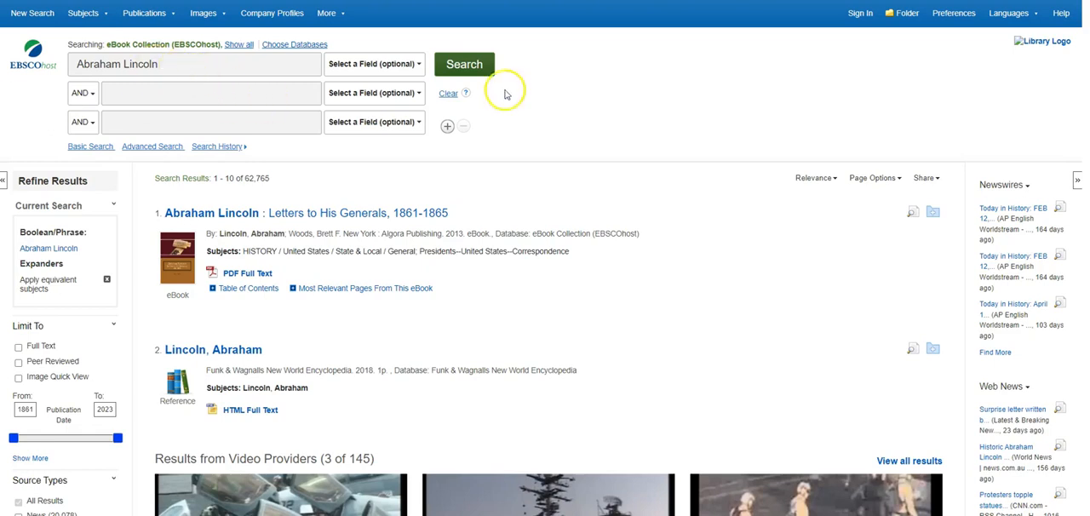
- Limit the Abraham Lincoln search results to full text and peer reviewed items
left_click(18, 348)
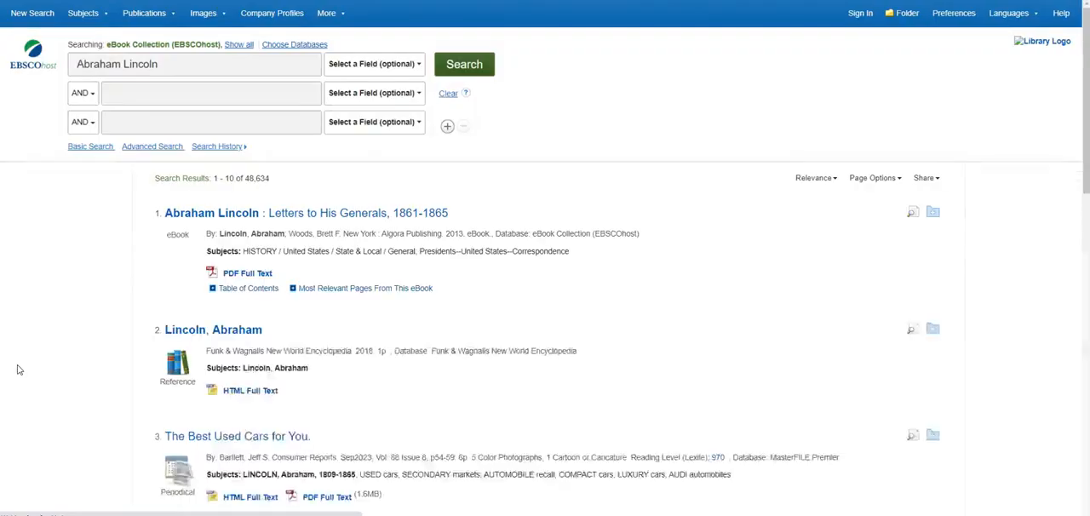
left_click(18, 394)
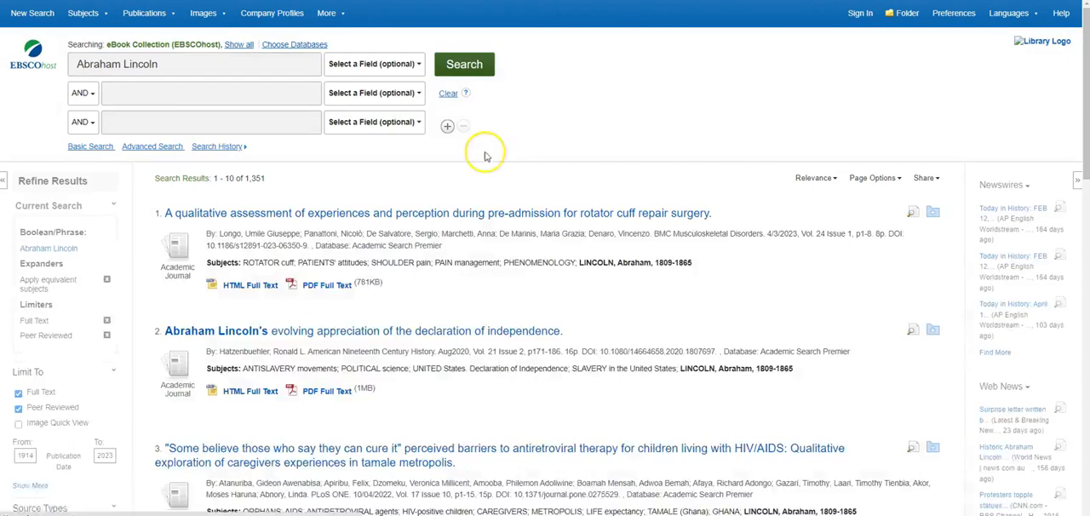
- Open the PDF full text of the article "The Universal Evergreen of Life: Lincoln's Serious Use of Humor" from the results
scroll(606, 277, "down", 2)
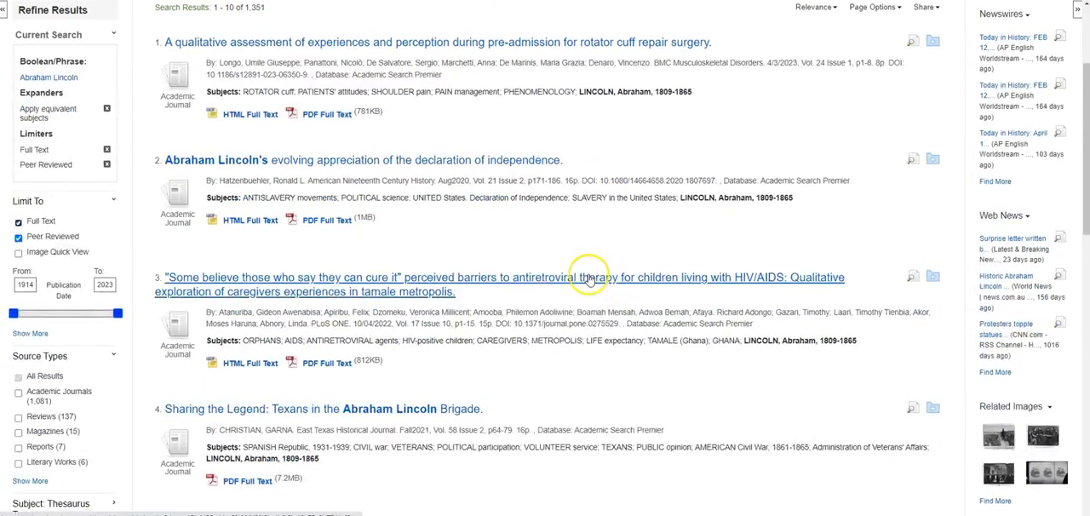
scroll(588, 279, "down", 2)
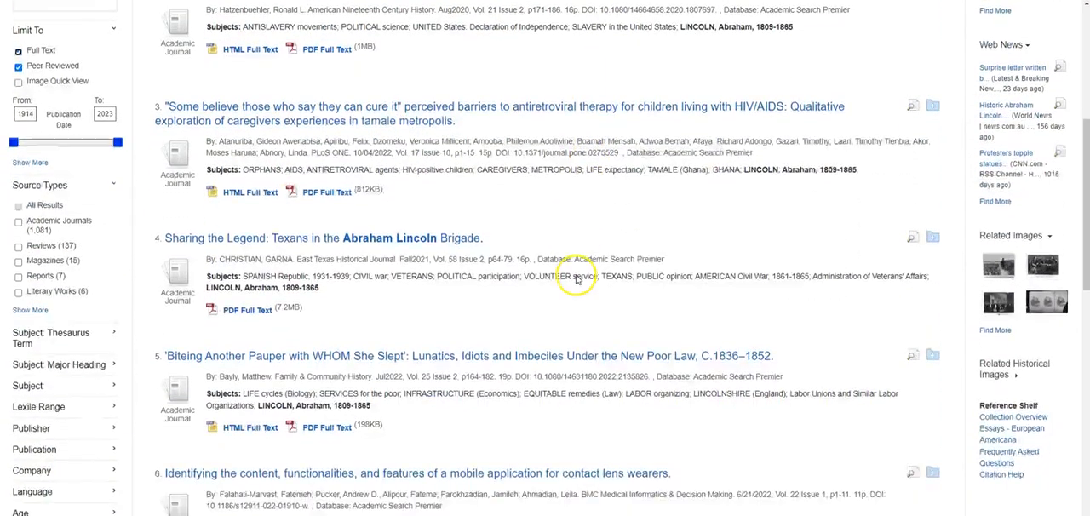
scroll(494, 209, "down", 1)
scroll(443, 295, "down", 2)
scroll(444, 295, "down", 1)
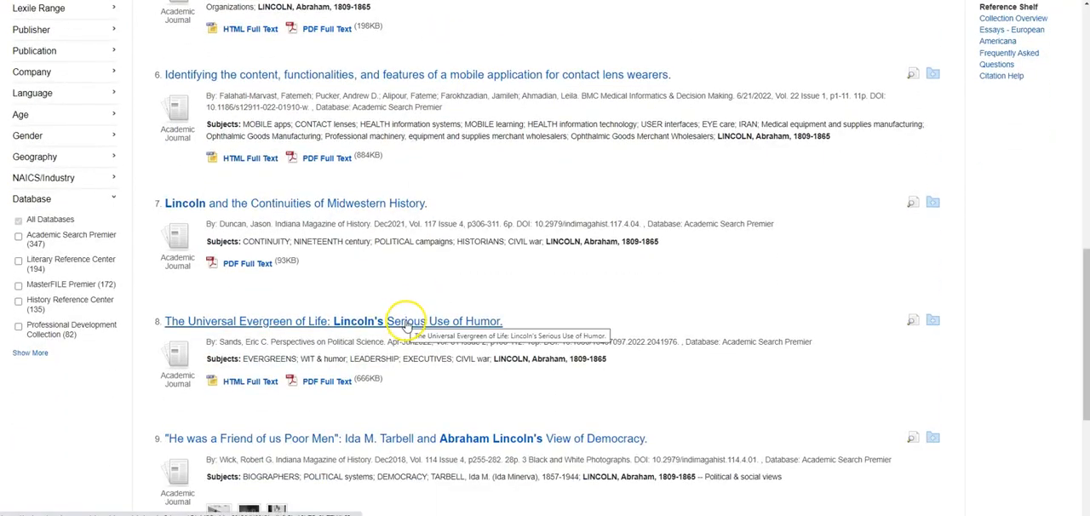
left_click(407, 325)
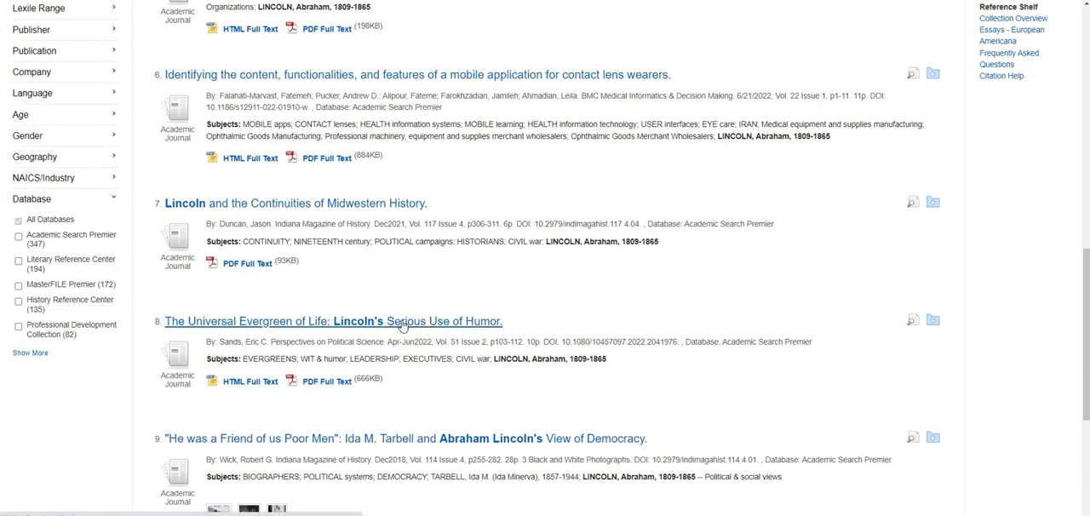
left_click(73, 239)
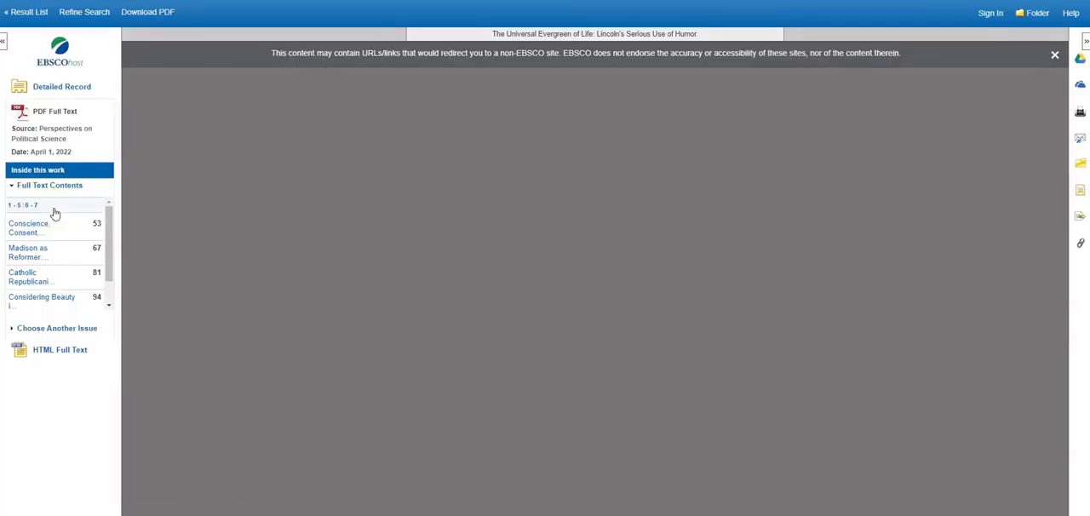
scroll(592, 244, "down", 1)
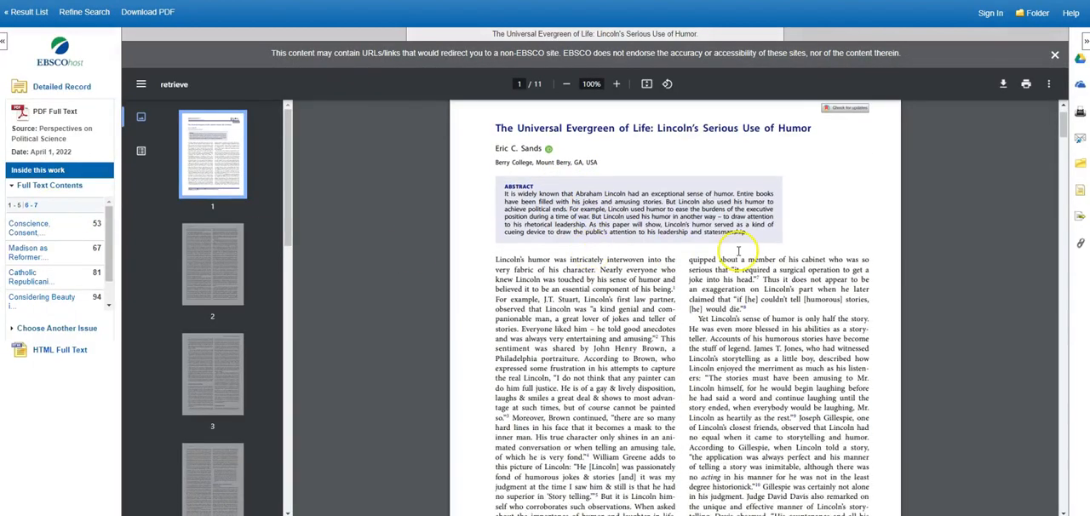
- Display the article's citation formats and copy the Chicago 17th Edition (Notes & Bibliography) citation
left_click(1080, 194)
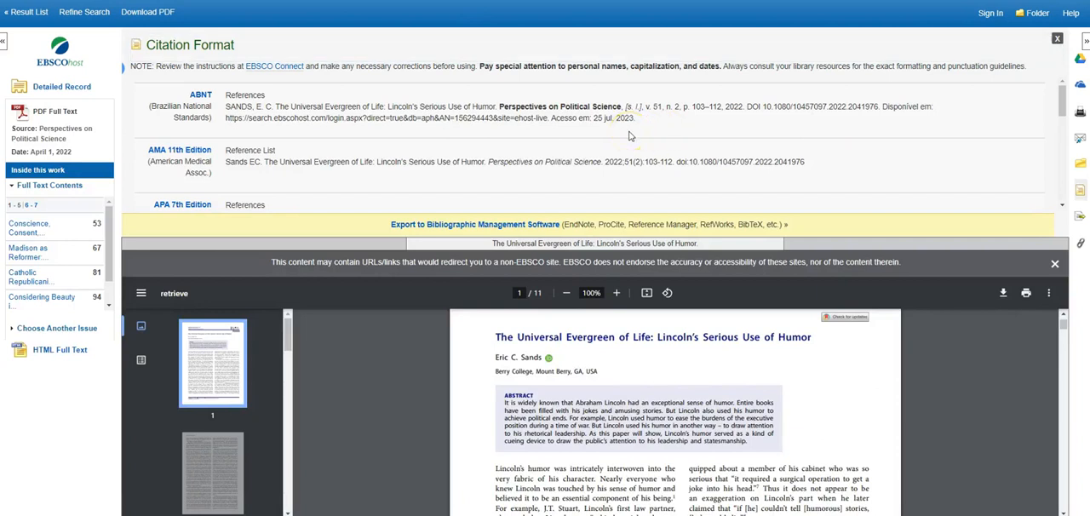
scroll(630, 137, "down", 3)
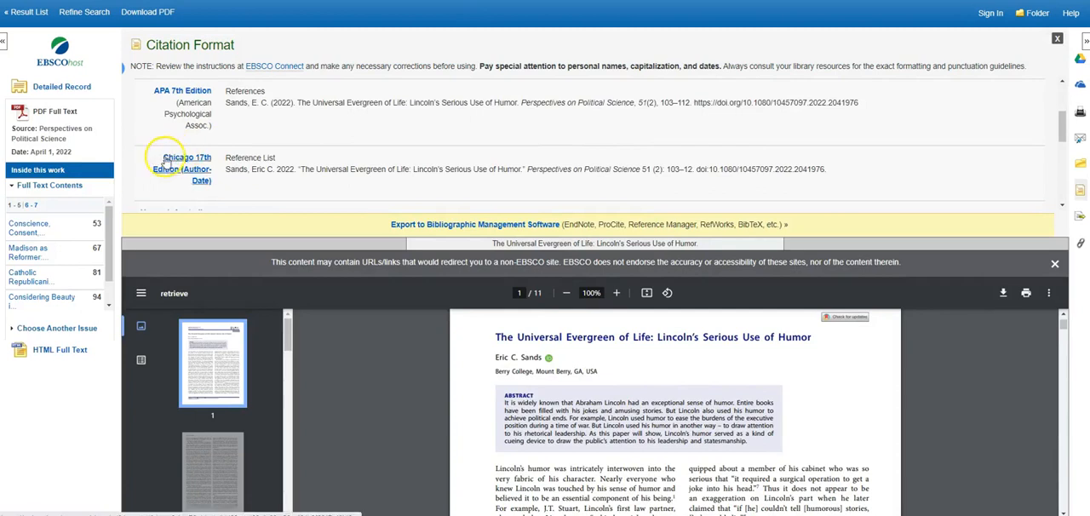
scroll(187, 170, "down", 2)
scroll(216, 136, "down", 3)
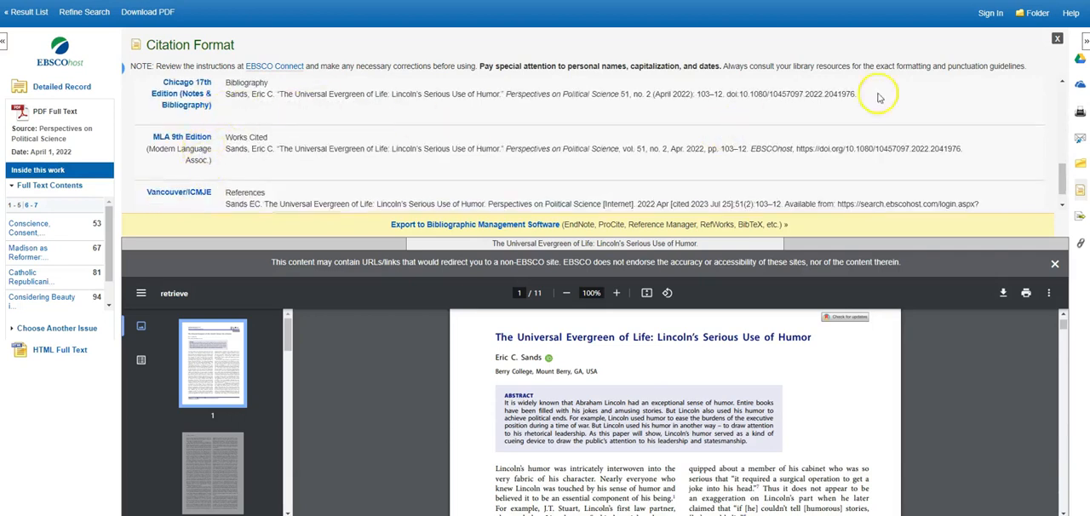
left_click_drag(856, 94, 227, 100)
key("ctrl+c")
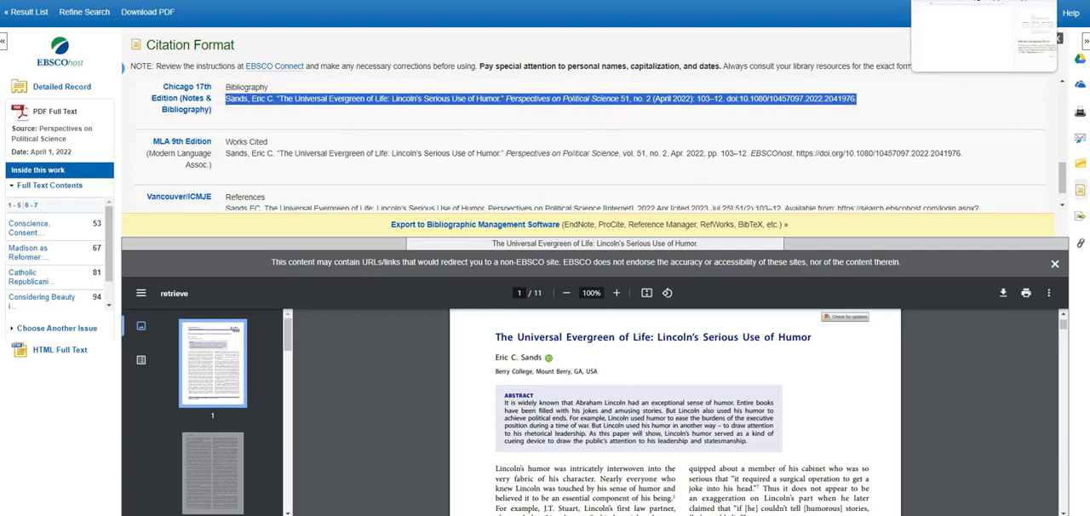
- Switch to the untitled Google Docs document, enter the heading "Bibliography" and paste the copied citation on the line below it
left_click(971, 2)
key("ctrl+minus")
key("ctrl+minus")
key("ctrl+minus")
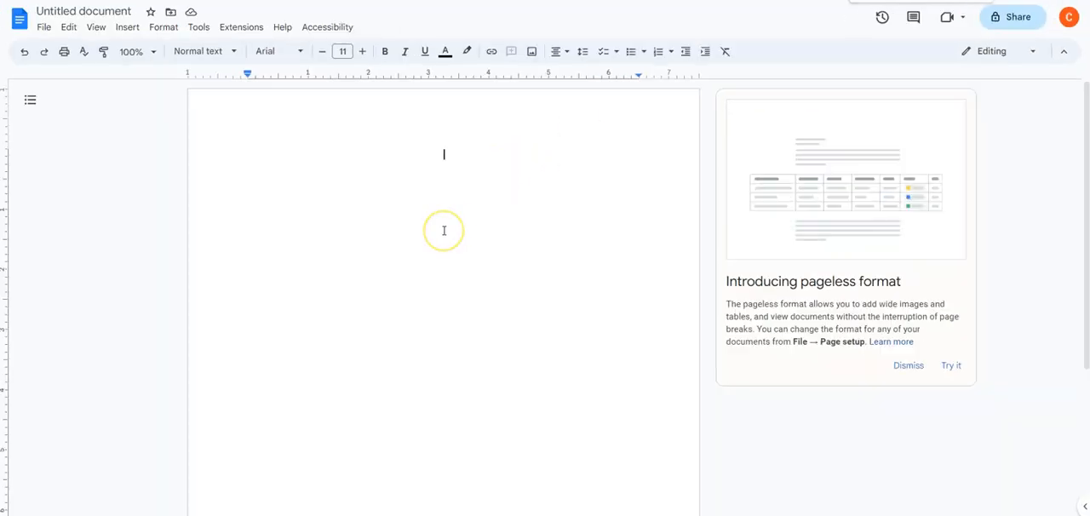
scroll(444, 231, "down", 1)
scroll(444, 233, "up", 9)
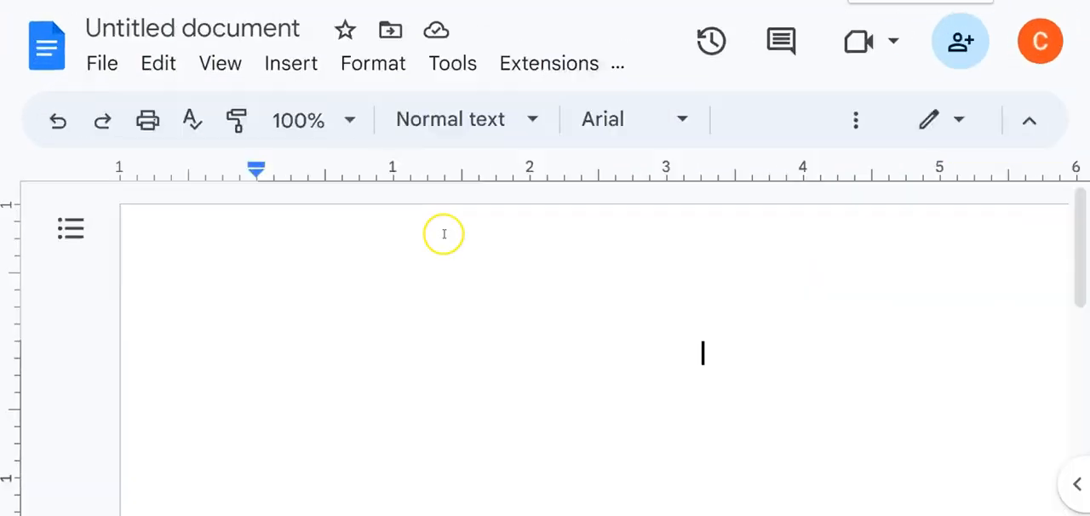
scroll(424, 273, "down", 3)
scroll(436, 273, "up", 1)
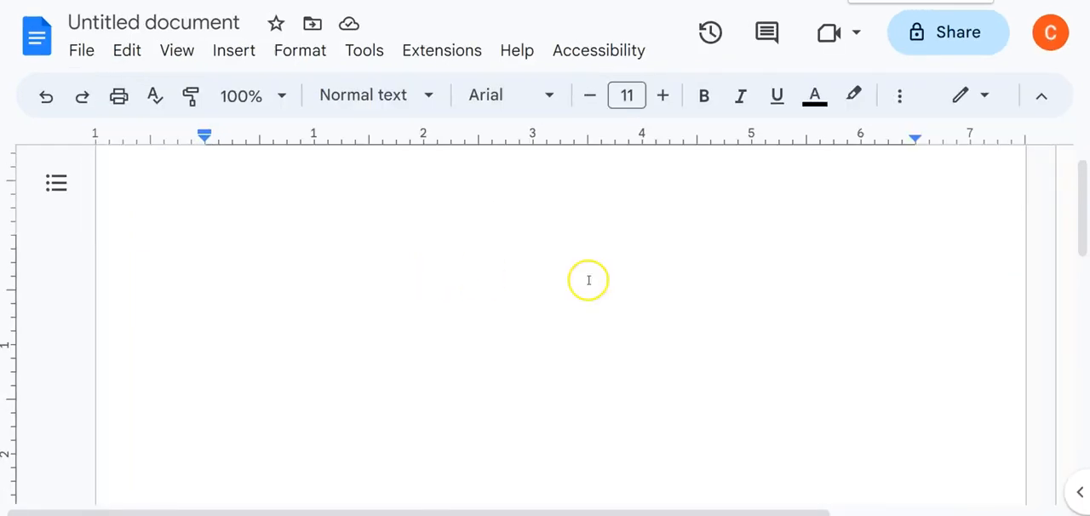
type("B")
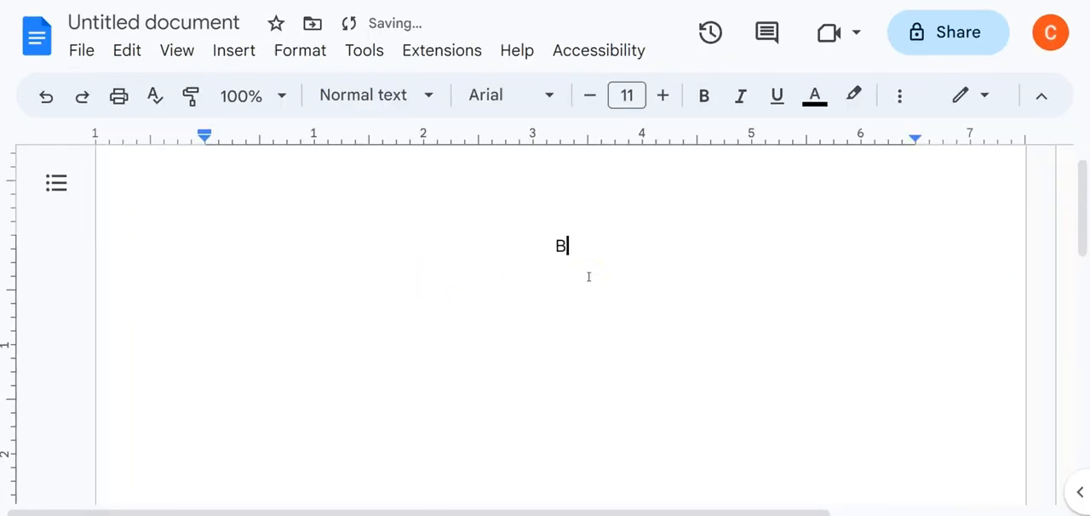
type("ibiliography")
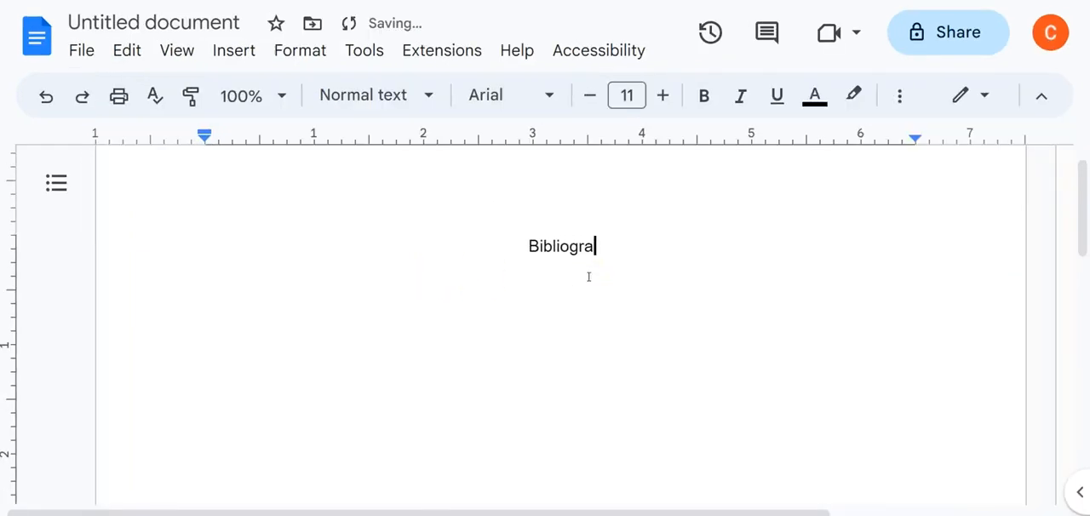
key("Return")
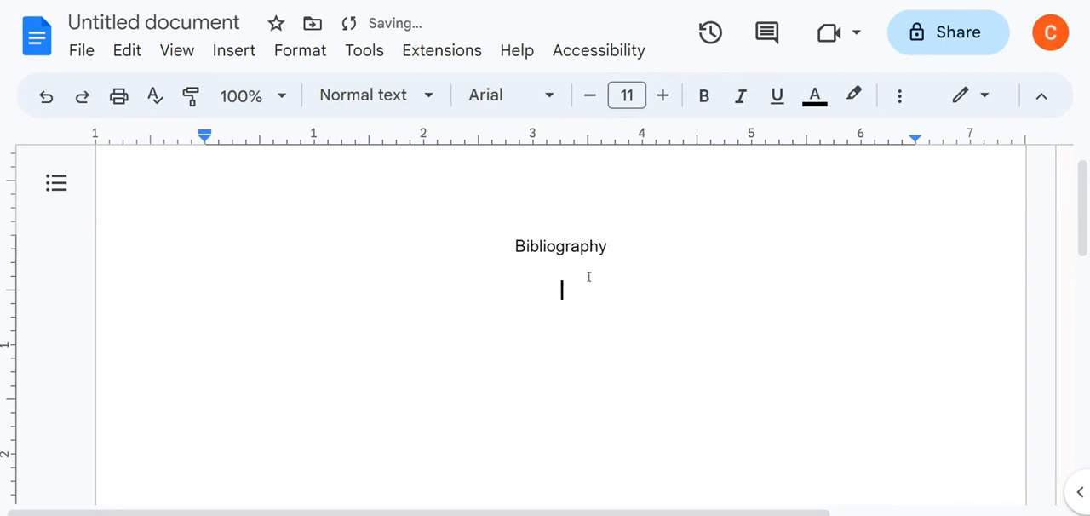
key("ctrl+v")
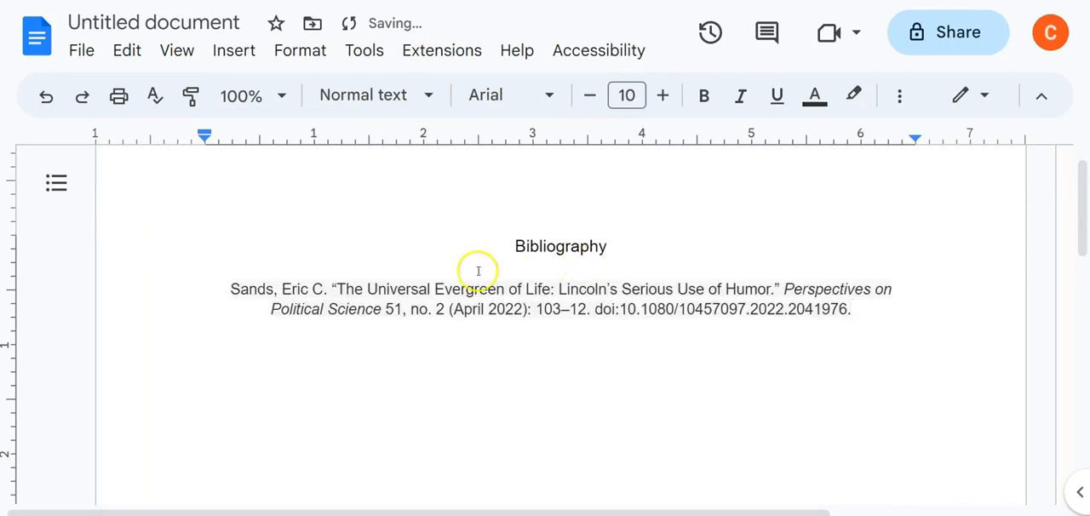
left_click_drag(867, 319, 195, 290)
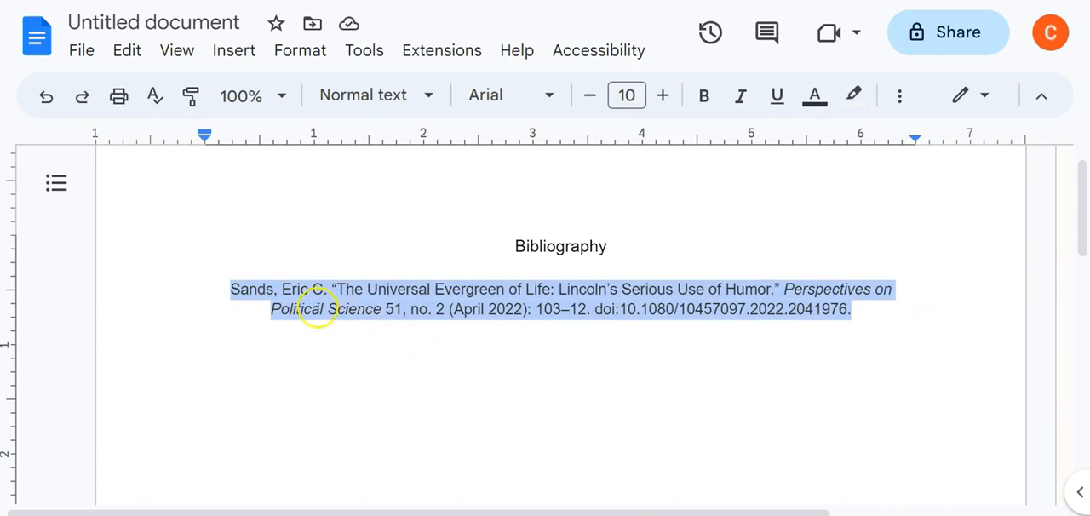
- Insert a page break before the "Bibliography" heading so the bibliography starts on its own page
scroll(323, 310, "up", 1)
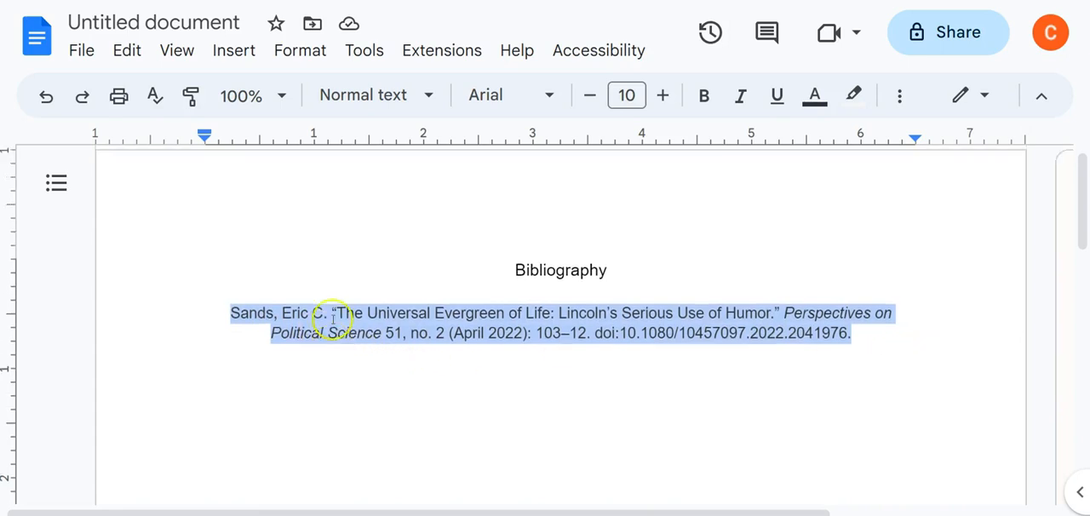
left_click(506, 284)
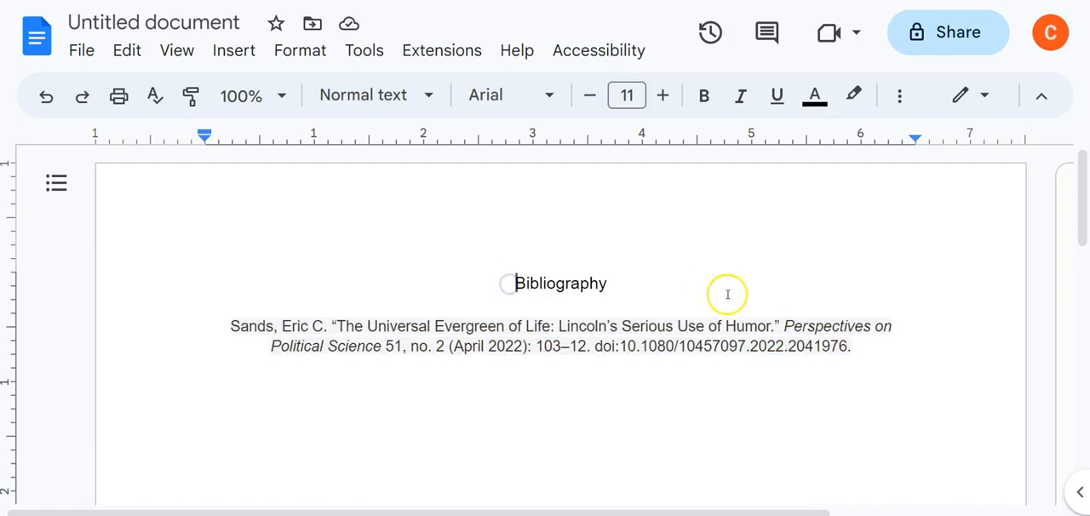
key("ctrl+Return")
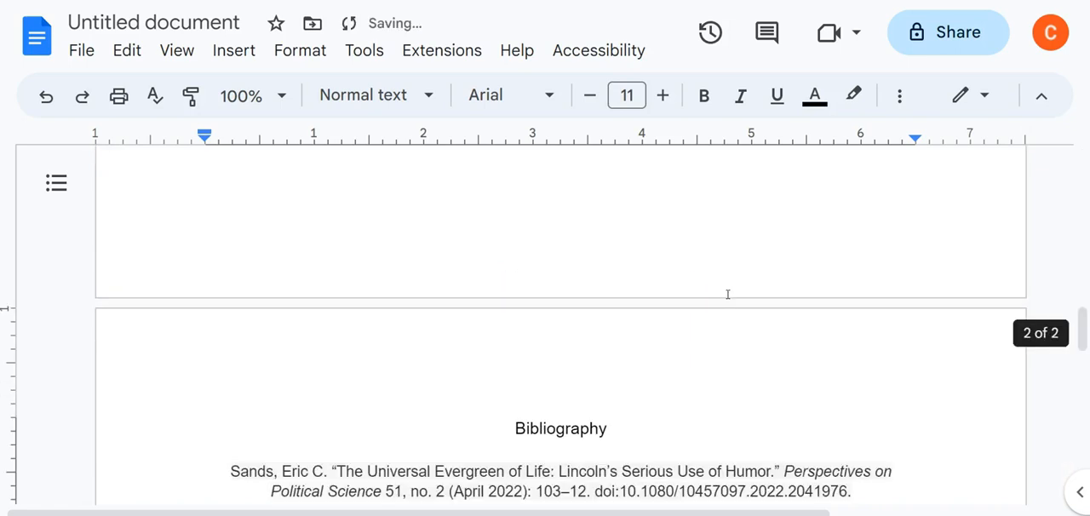
scroll(650, 277, "up", 2)
scroll(669, 347, "down", 2)
scroll(516, 418, "up", 10)
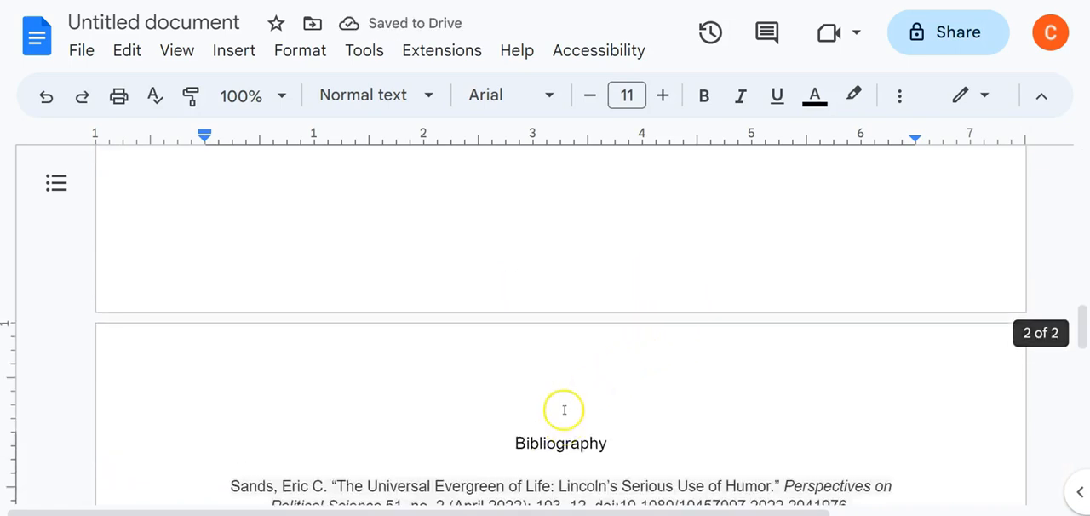
- Enter the placeholder text "jkfa;djfalkdj fa" on the blank first page and align it left
left_click(407, 238)
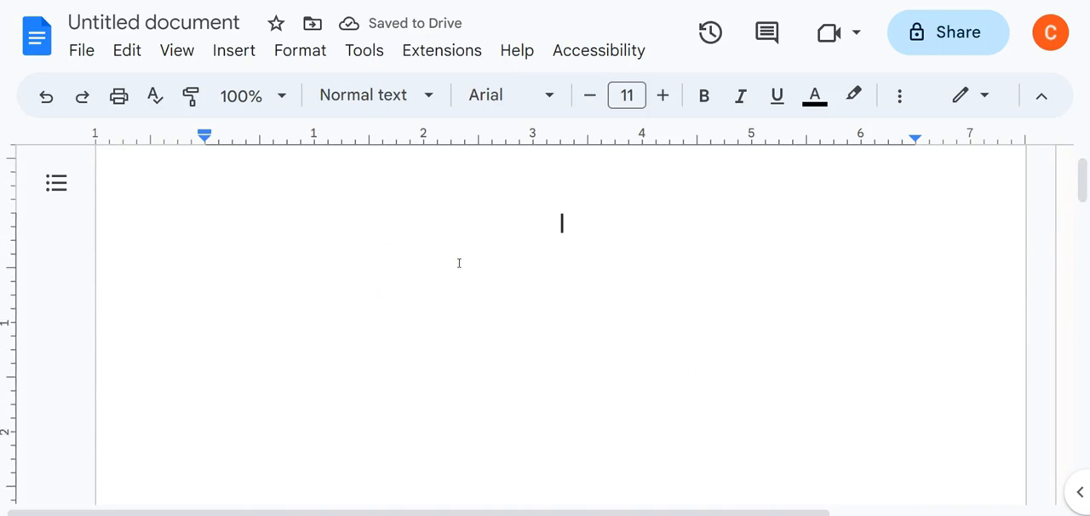
type("jkfa;")
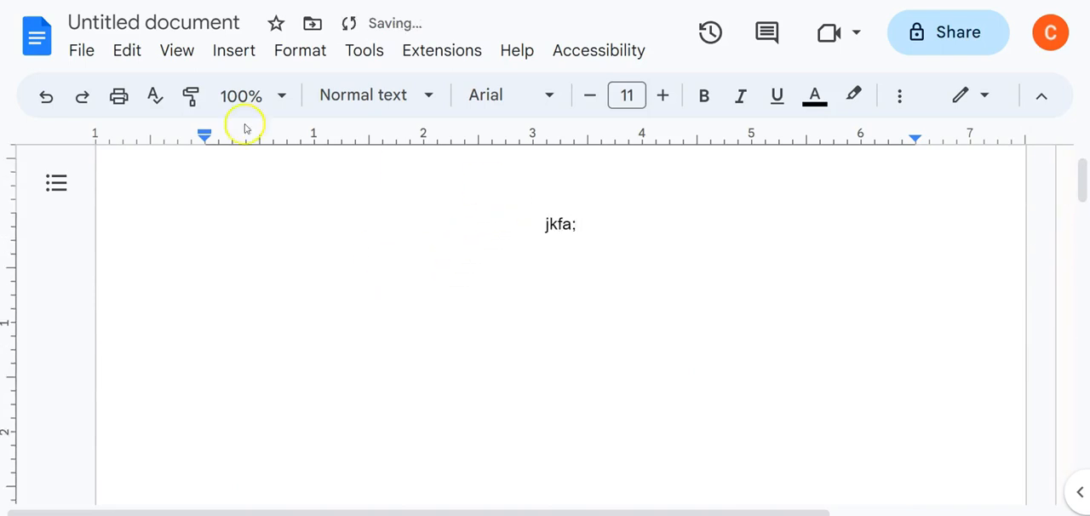
left_click(901, 99)
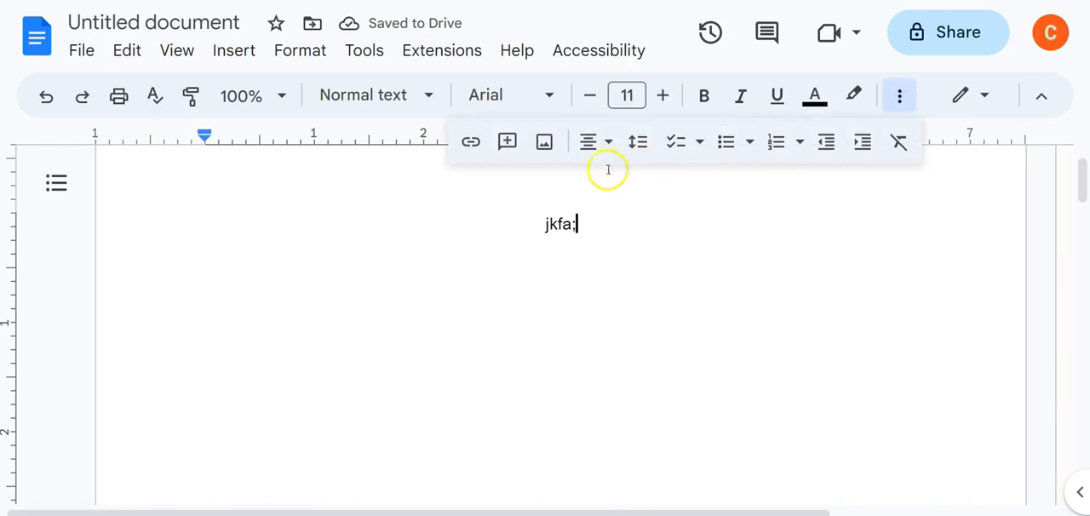
left_click(591, 145)
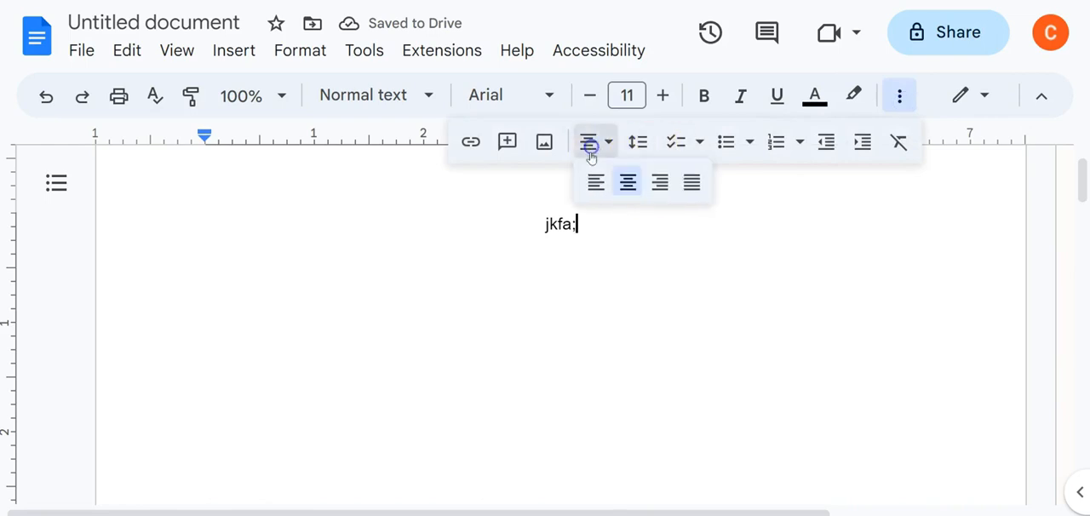
left_click(591, 180)
left_click(226, 223)
type("djfalkdj fa")
- Switch back to the EBSCOhost article and copy the sentence beginning "Yet these wonderful descriptions" on PDF page 2
scroll(297, 228, "up", 1)
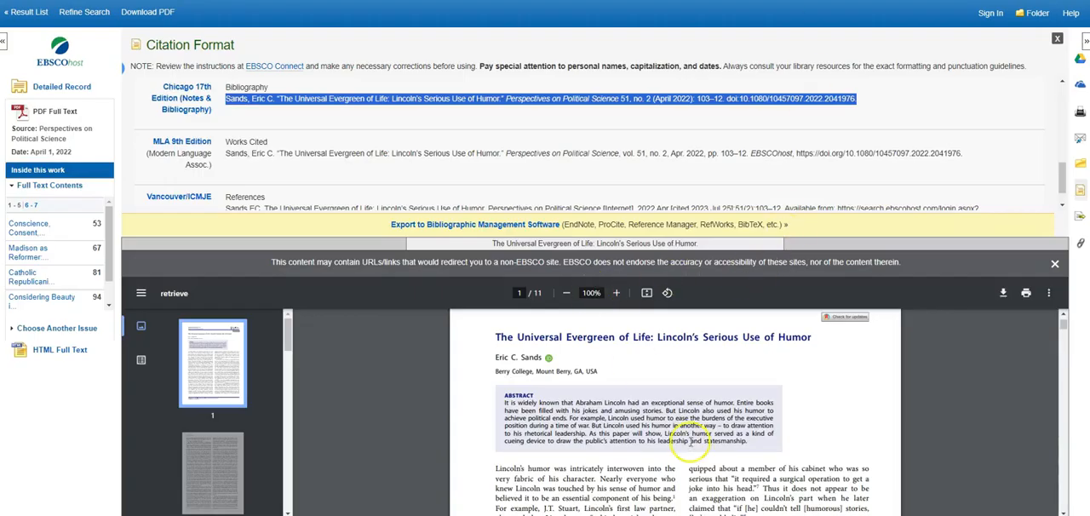
scroll(673, 442, "down", 5)
left_click(1054, 263)
scroll(710, 340, "down", 1)
scroll(710, 340, "down", 5)
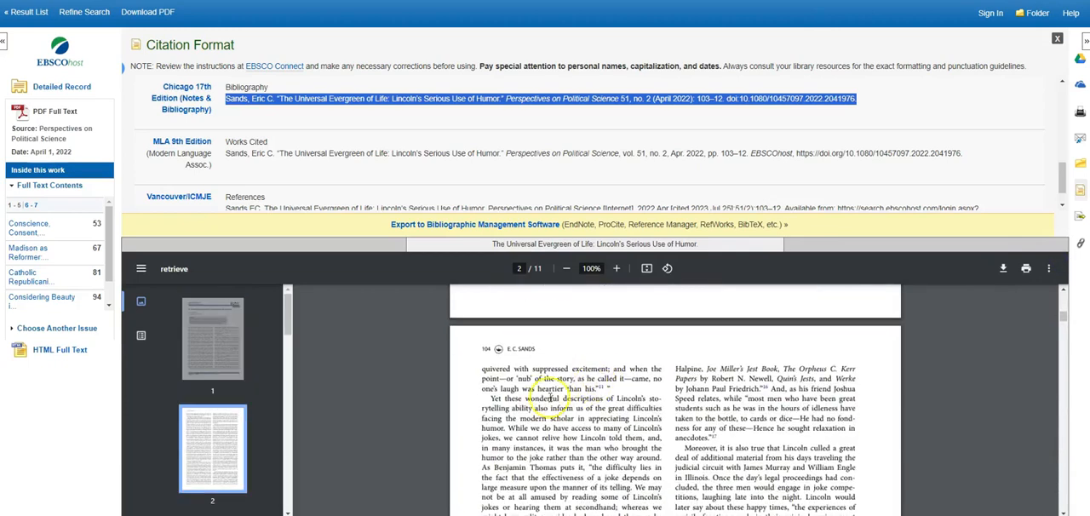
left_click_drag(490, 398, 505, 427)
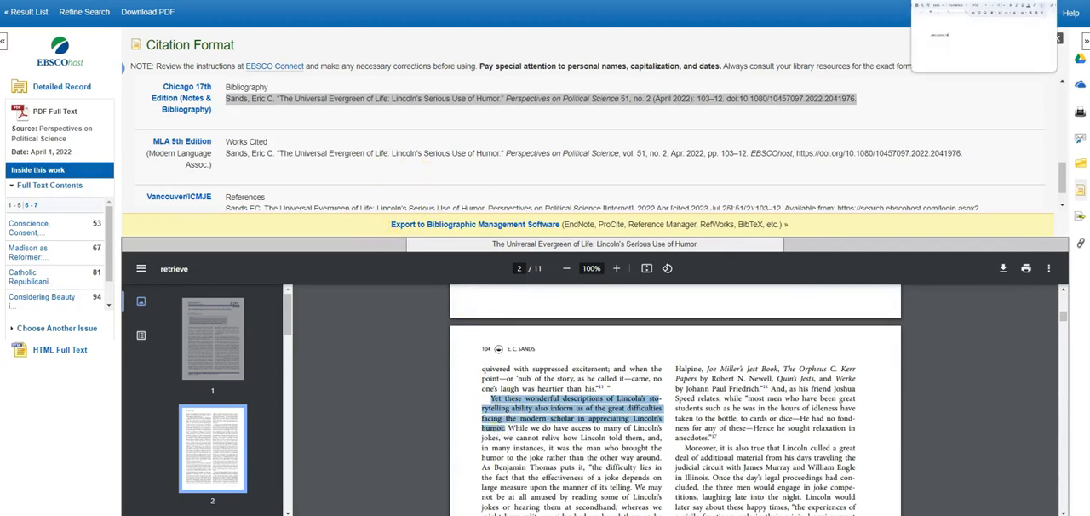
- Return to the Google Docs document and paste the copied sentence as a new paragraph below the placeholder text
left_click(971, 1)
key("Return")
key("Return")
type("Yet these wonderful descriptions of Lincoln’s storytelling ability also inform us of the great difficulties facing the modern scholar in appreciating Lincoln’s humor.")
- Enclose the pasted sentence about Lincoln's storytelling in opening and closing quotation marks
left_click(206, 327)
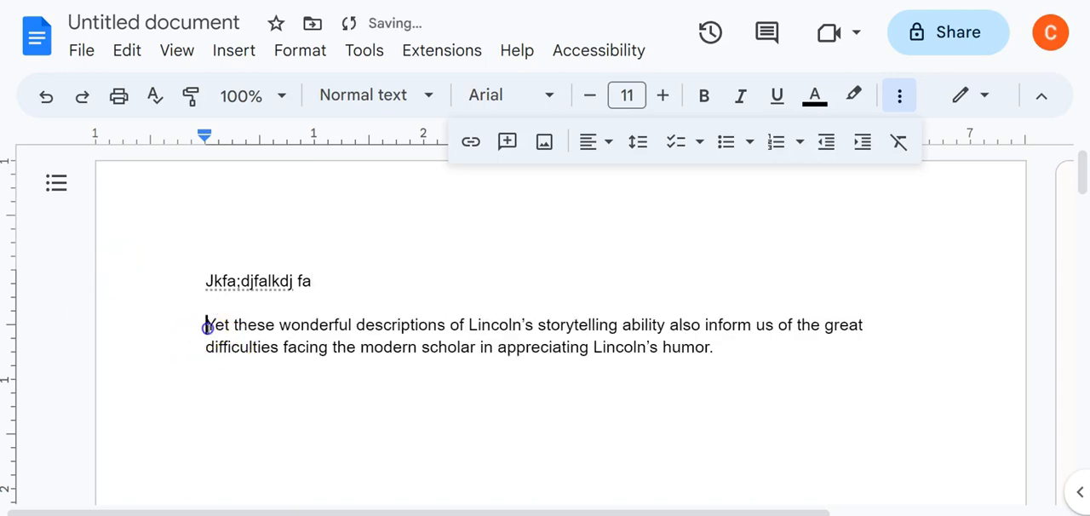
type("\"")
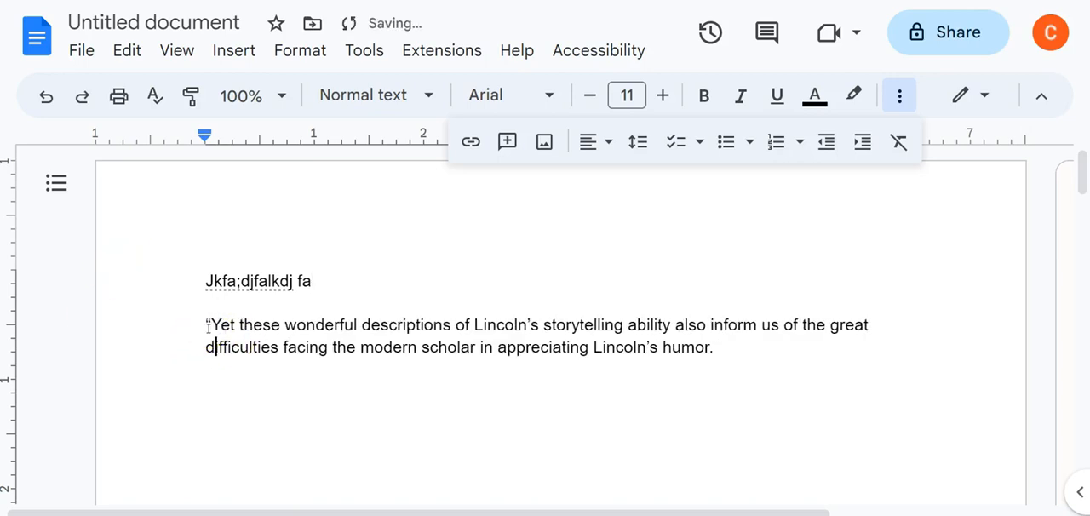
key("ctrl+End")
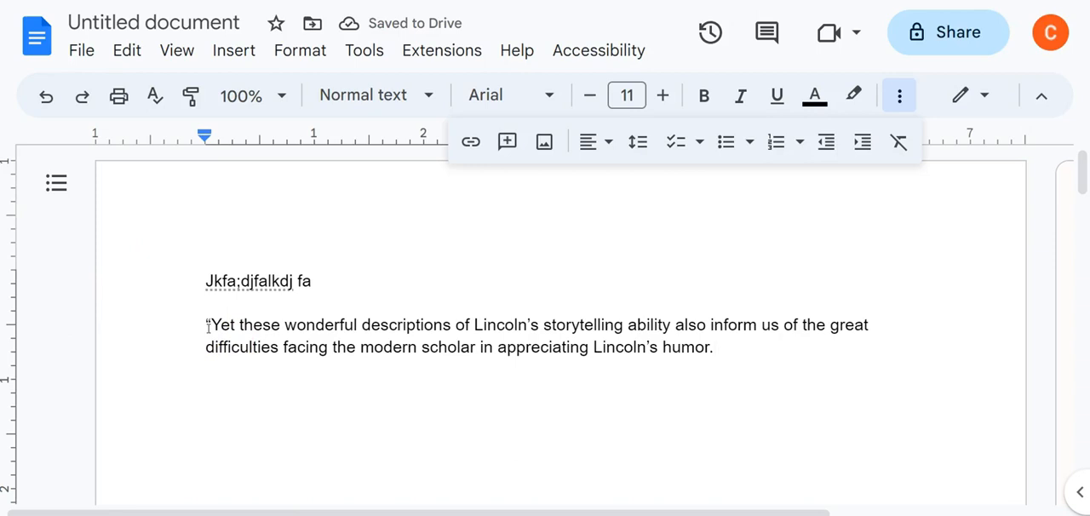
type("\"")
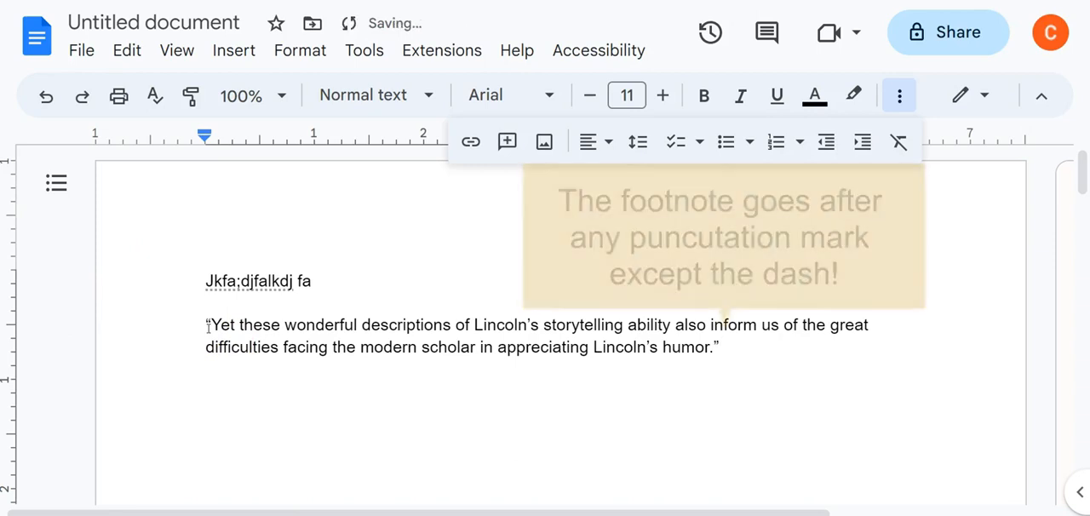
- Insert a footnote directly after the closing quotation mark of the Lincoln quote
left_click(231, 55)
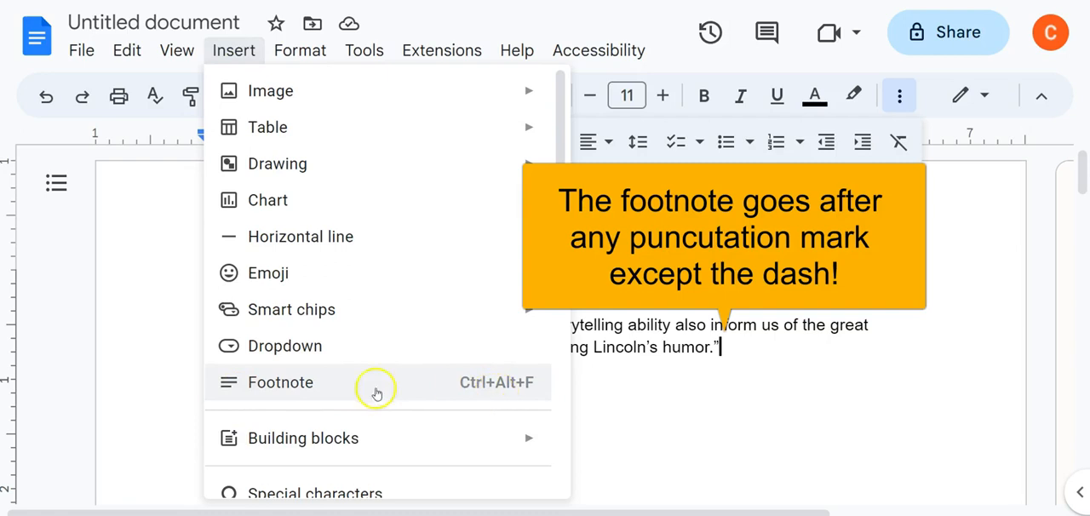
left_click(266, 383)
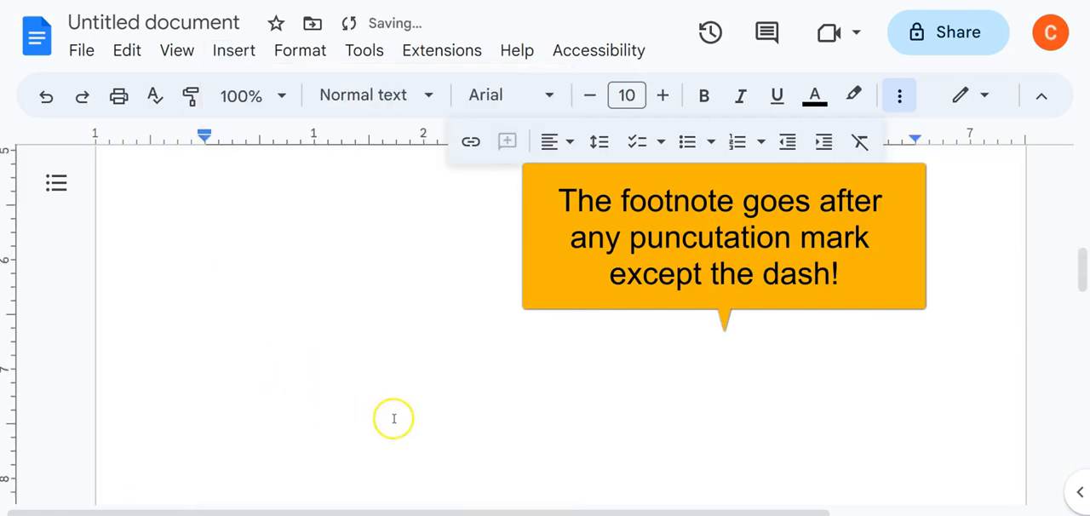
scroll(729, 357, "up", 5)
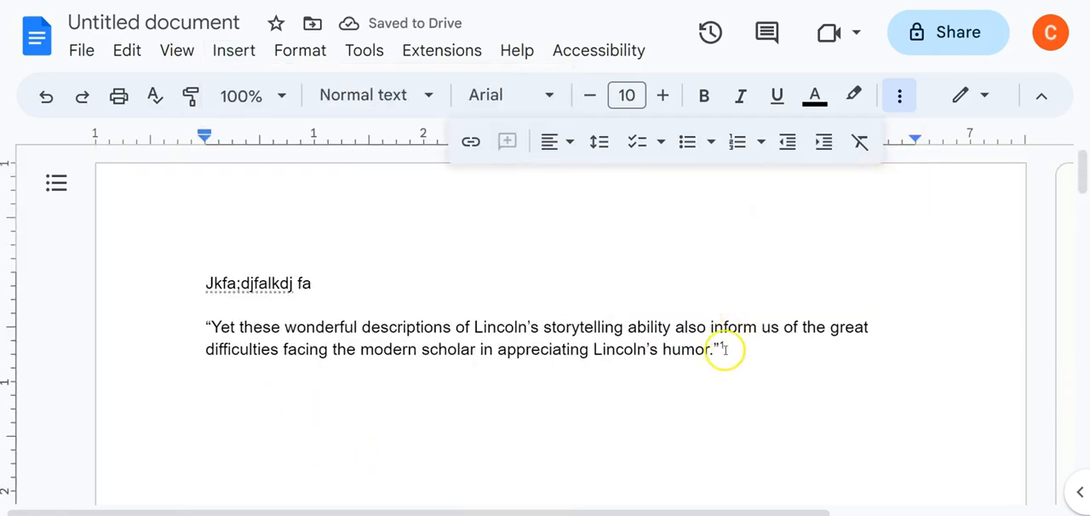
scroll(715, 358, "down", 5)
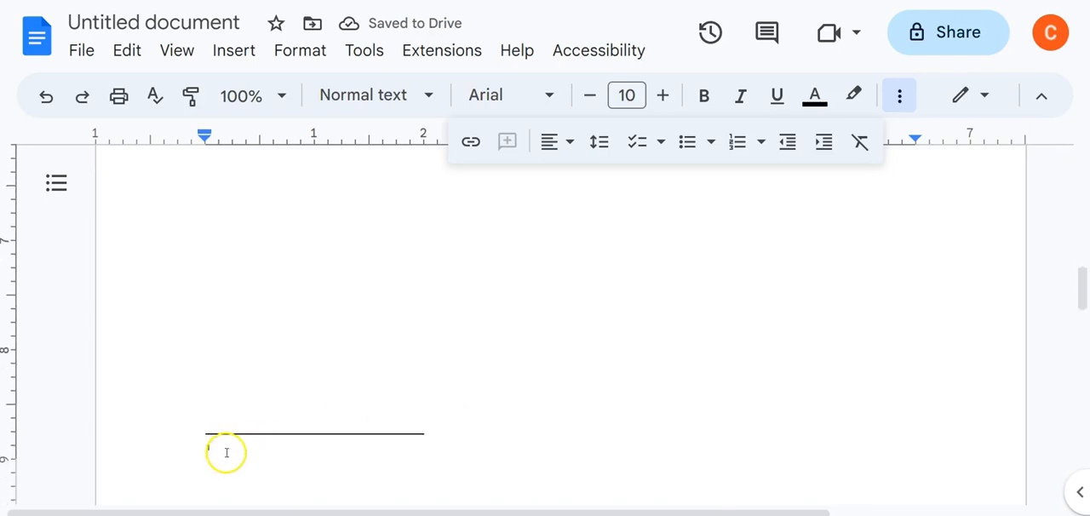
- Copy the article citation from the Bibliography page and paste it as the text of footnote 1
scroll(224, 445, "down", 5)
left_click_drag(823, 368, 227, 344)
key("ctrl+c")
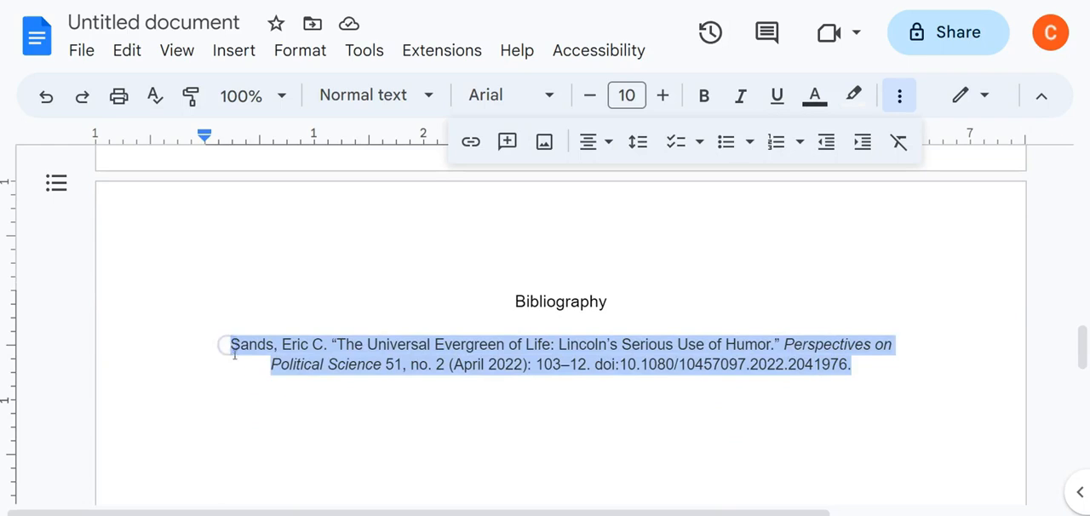
scroll(287, 378, "up", 5)
left_click(227, 451)
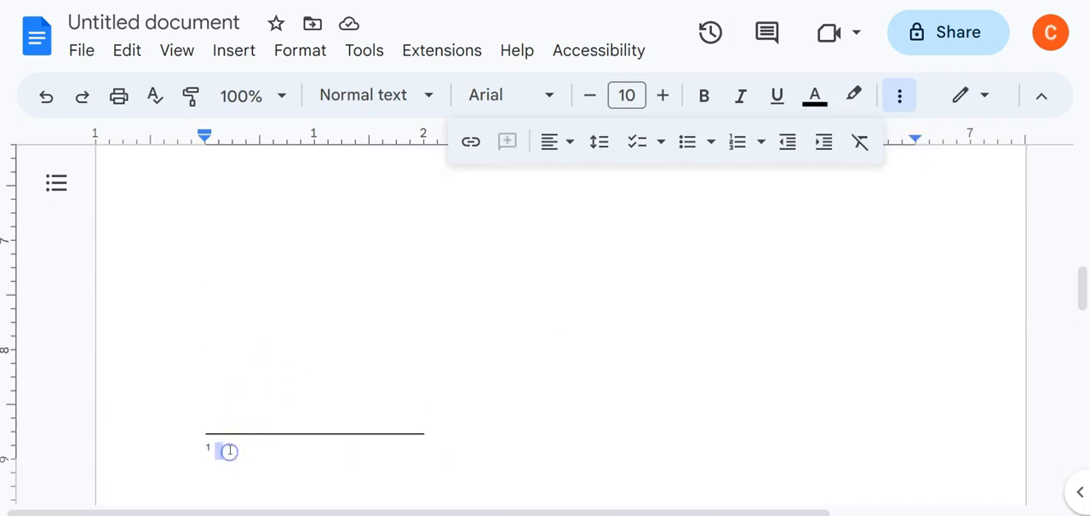
key("ctrl+v")
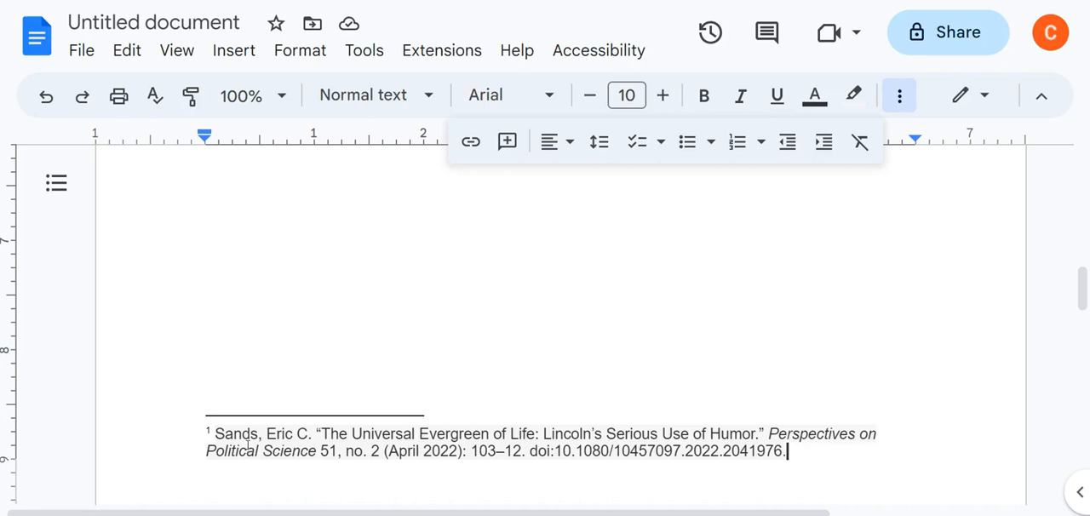
- Put the author's first name and middle initial before the surname in footnote 1, removing them from after the surname
left_click(213, 431)
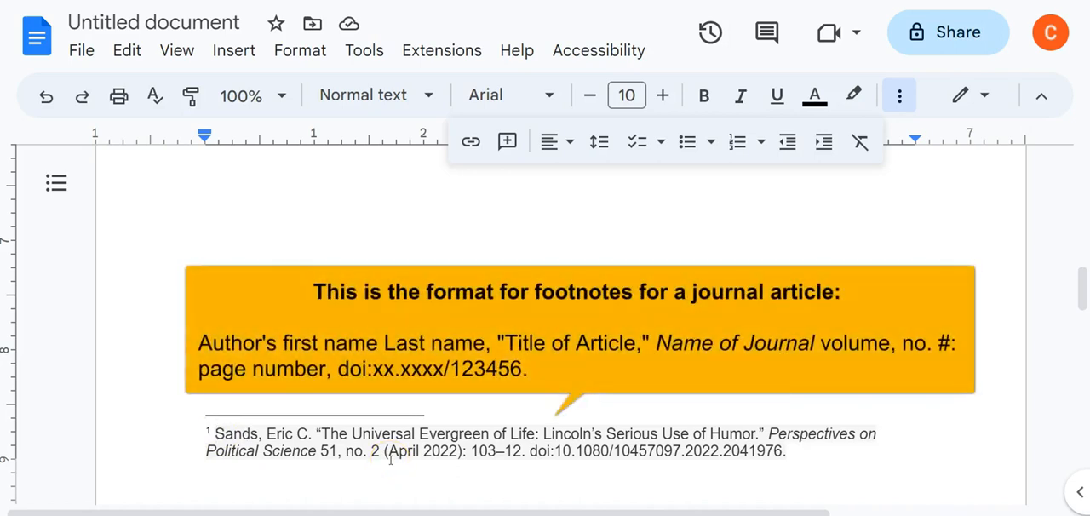
type("Eric ")
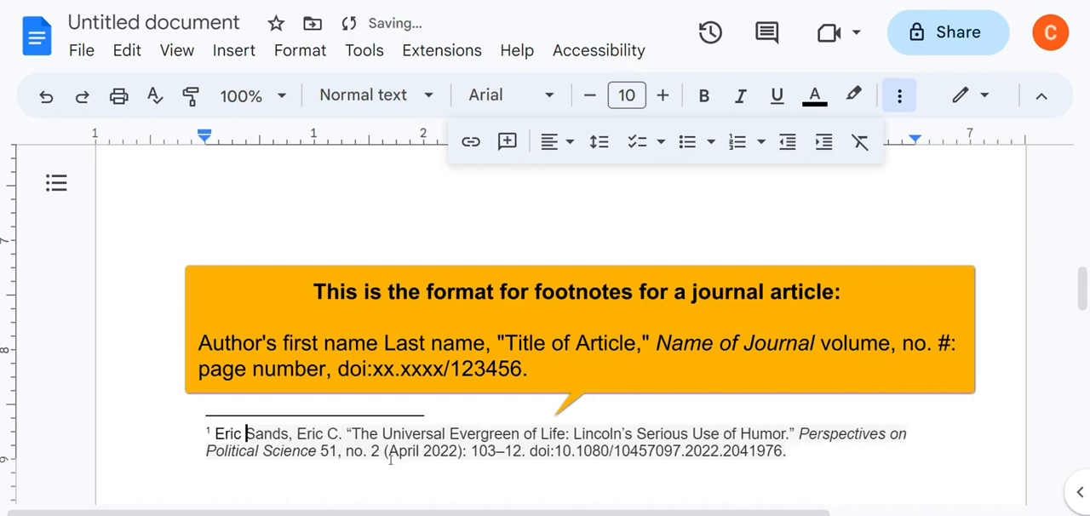
type("C.")
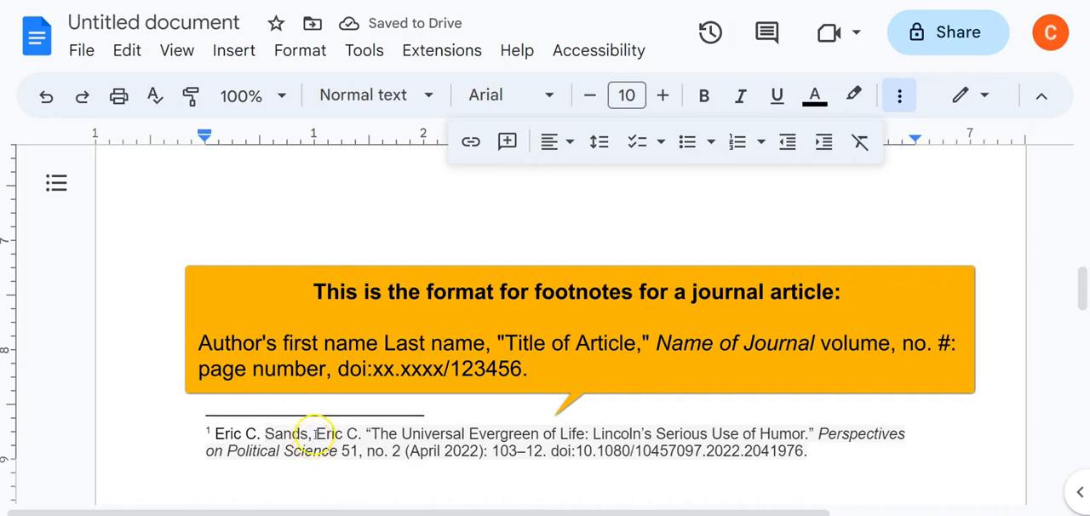
left_click_drag(314, 435, 357, 435)
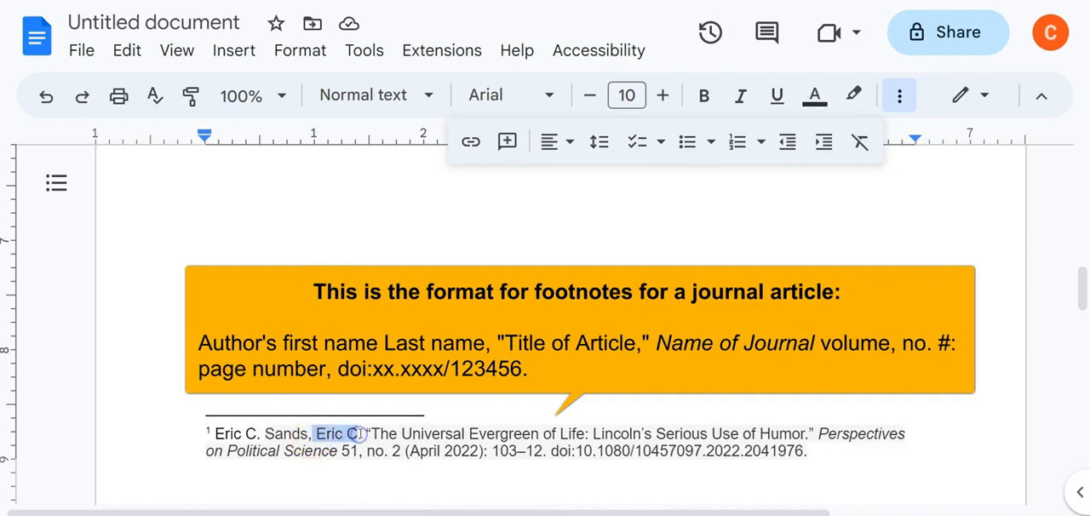
key("BackSpace")
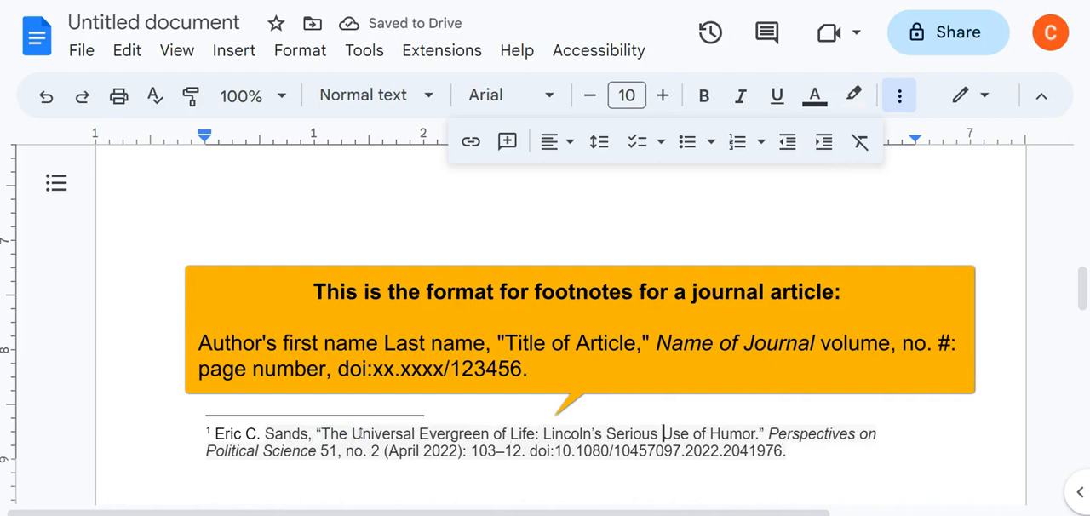
- Replace the period after the article title in footnote 1 with a comma inside the closing quotation mark
key("ctrl+Right")
key("ctrl+Right")
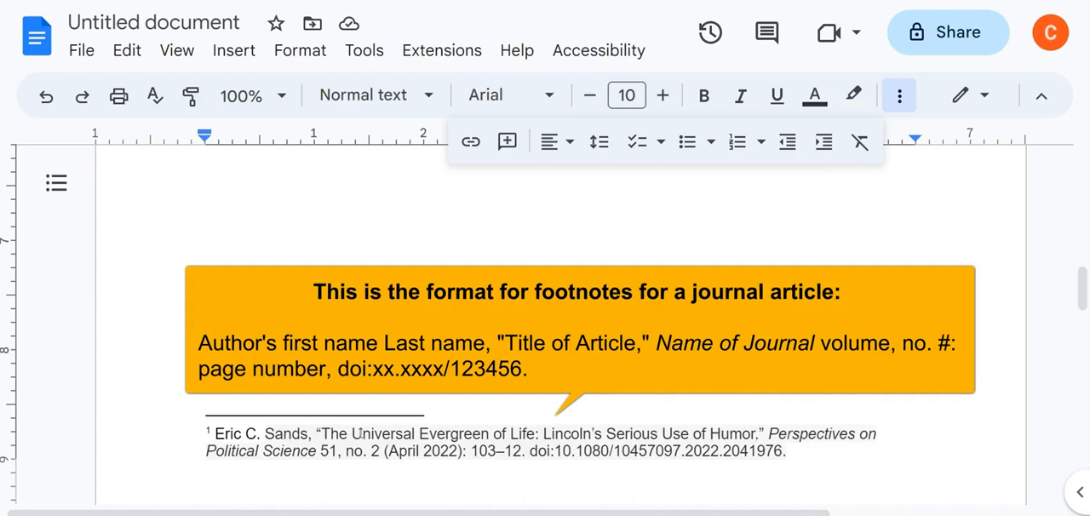
key("Delete")
type(",")
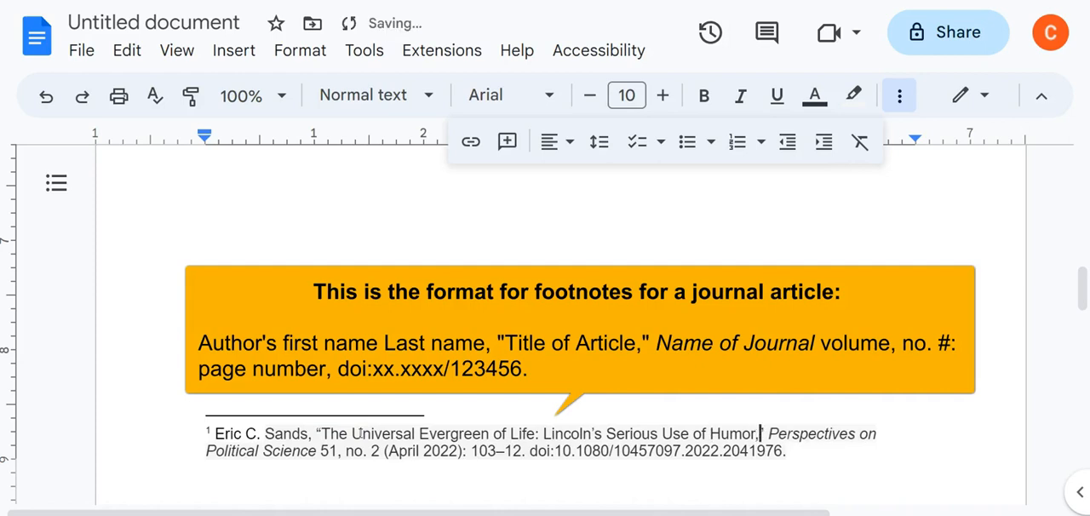
- Check the quoted passage's page in the EBSCOhost article and replace footnote 1's page range with 104 followed by a comma
key("Right")
key("Right")
key("Right")
key("Right")
key("Right")
key("Right")
key("Right")
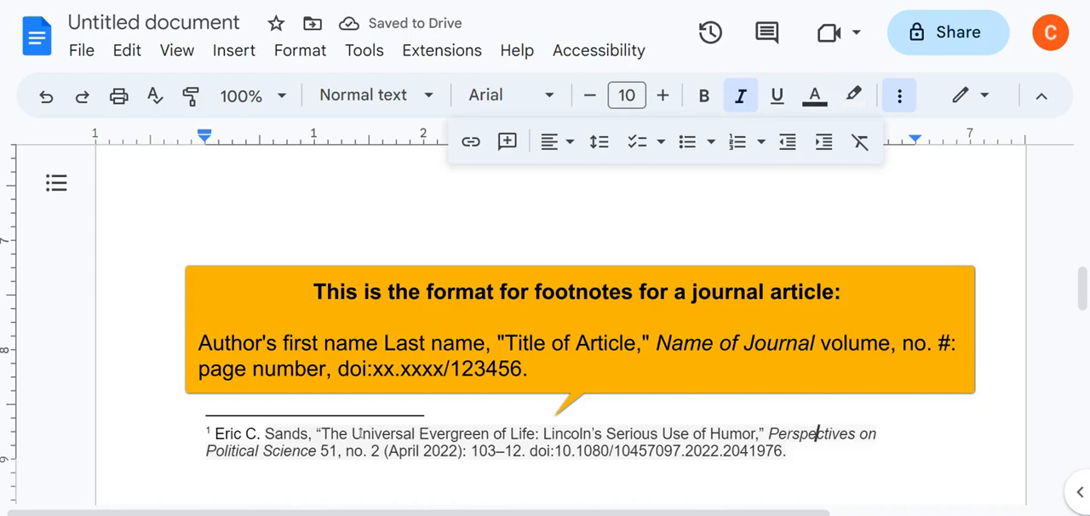
key("Right")
key("Right")
key("Right")
key("Right")
key("Right")
key("Right")
key("Right")
key("Right")
key("Right")
key("Right")
key("Right")
key("Right")
key("Right")
key("Right")
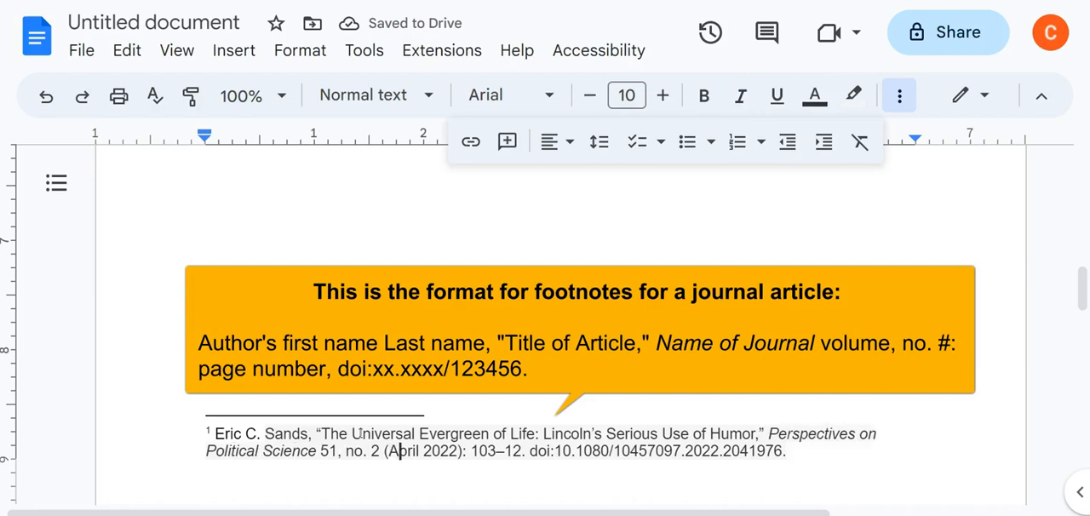
mouse_move(460, 451)
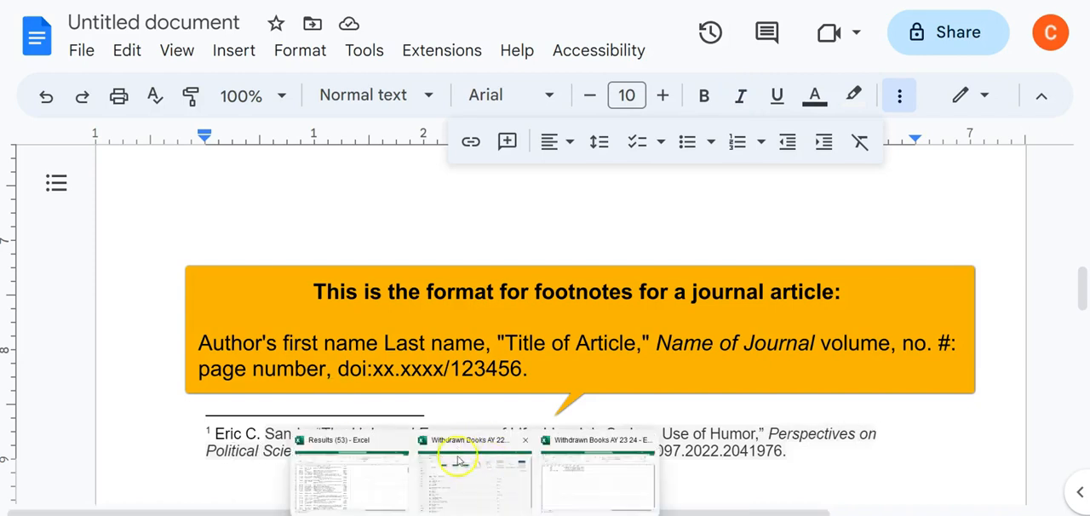
left_click_drag(470, 451, 521, 450)
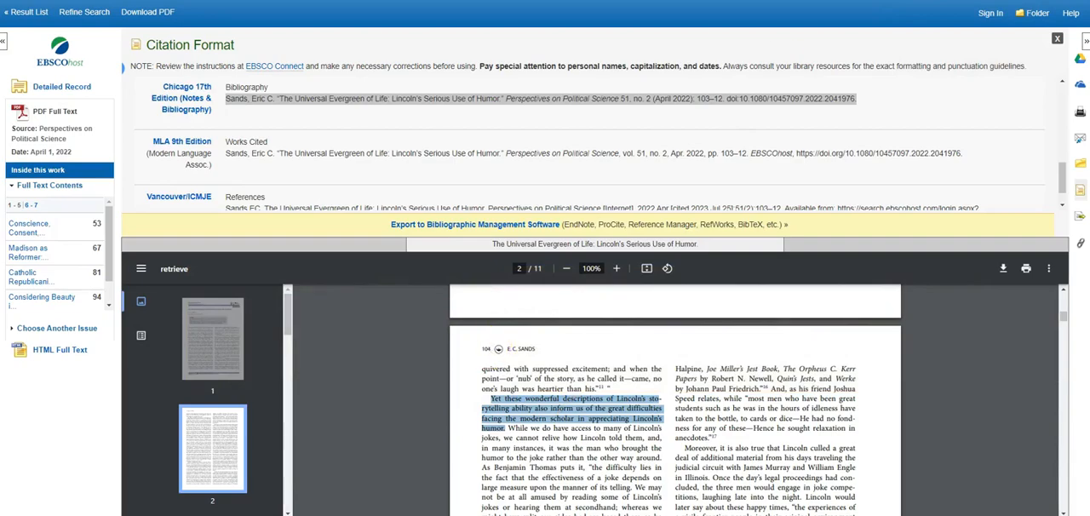
left_click(773, 1)
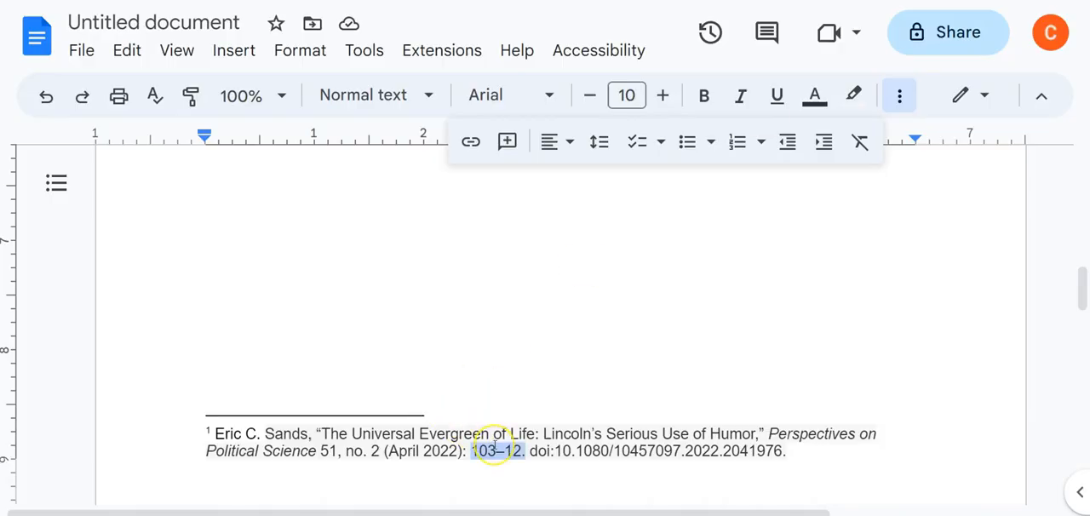
type("104")
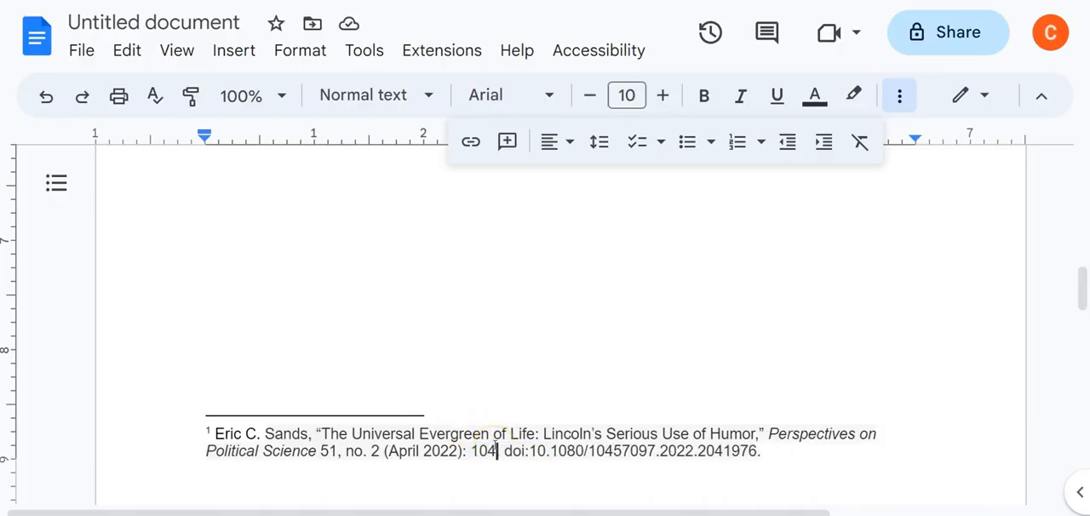
key("Delete")
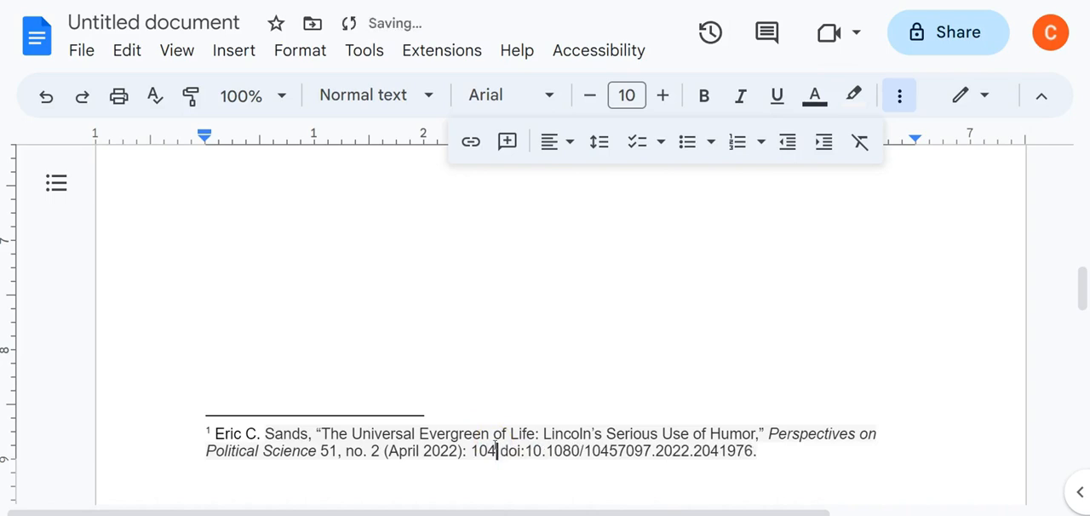
type(",")
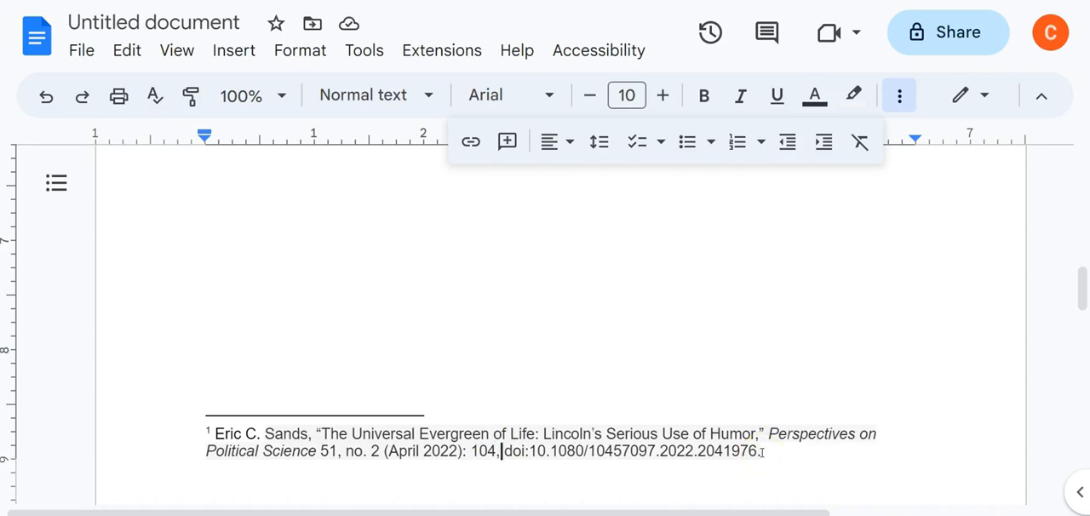
left_click(762, 451)
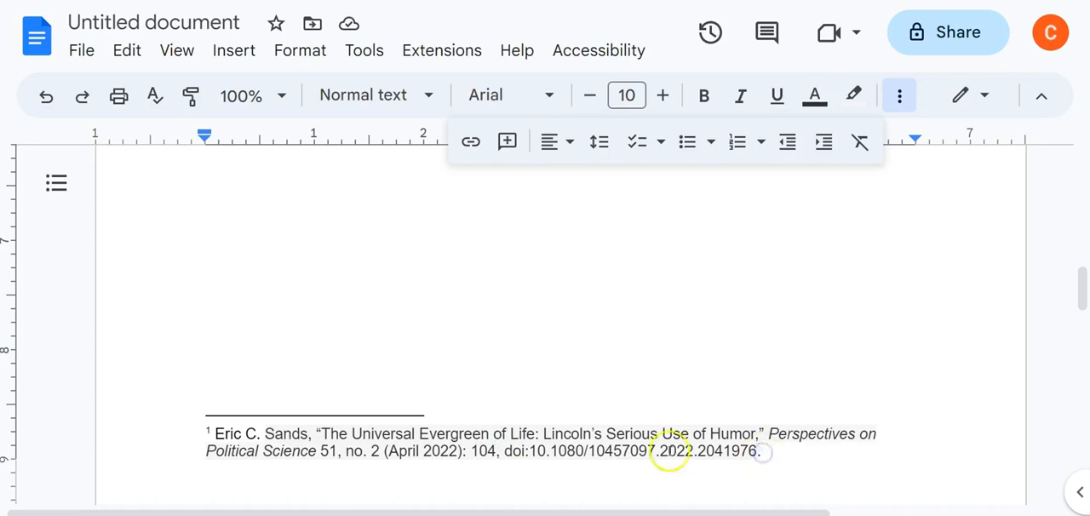
- Add two placeholder lines, "kdsjf;a dskfja" and "kdajfsl;kdj flkadjf", below the quoted sentence on the first page
scroll(363, 362, "up", 8)
scroll(346, 353, "up", 2)
left_click(725, 349)
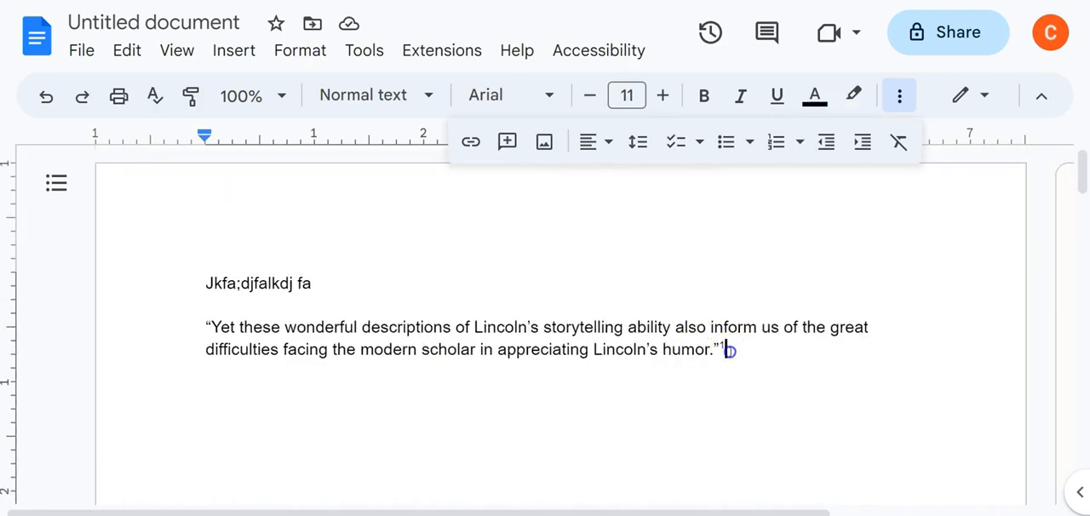
key("Return")
type("kdsjf;a dskfja")
key("Return")
type("kdajfsl;kdj flkadjf")
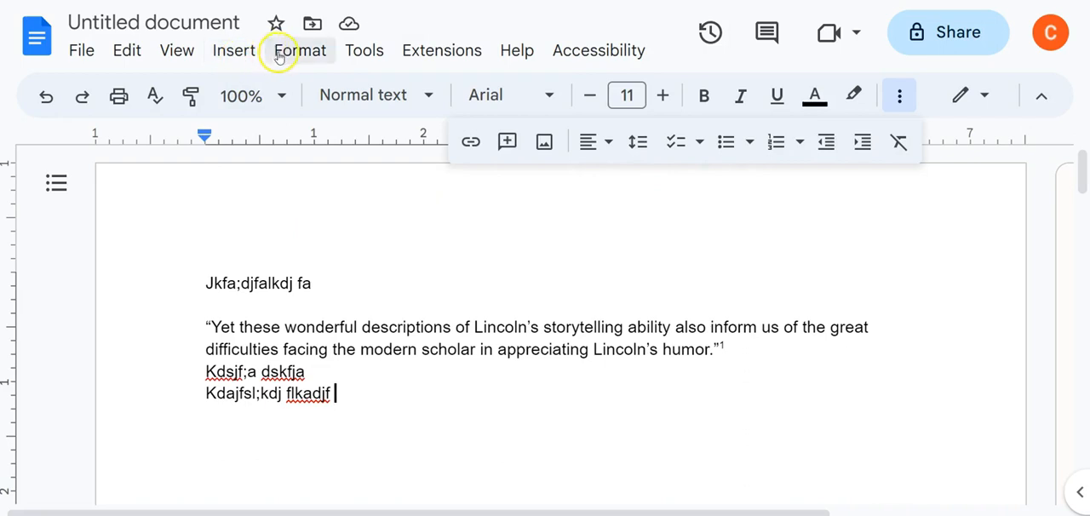
- Insert a second footnote at the end of the last placeholder line
left_click(273, 47)
left_click(236, 57)
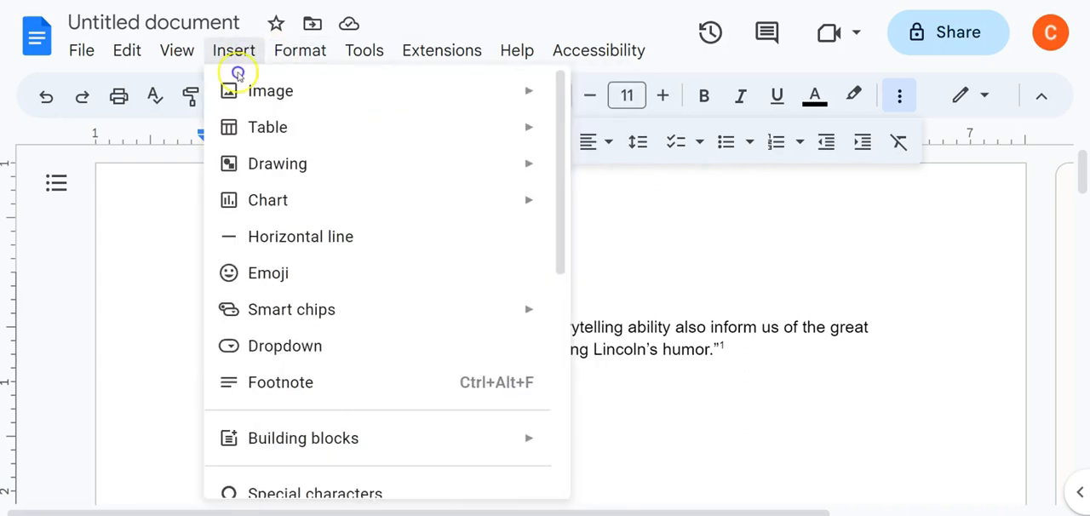
left_click(264, 380)
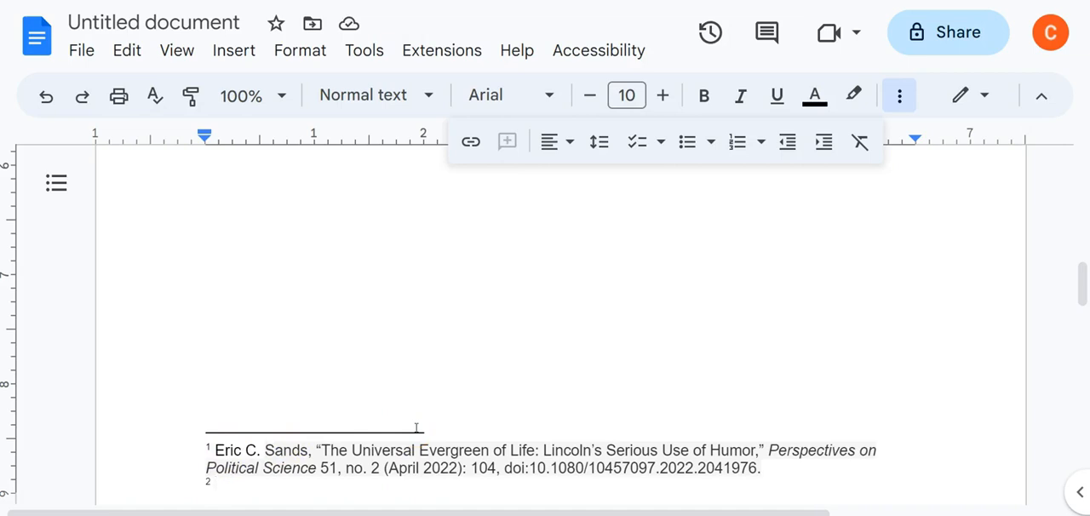
- Write footnote 2 in shortened form with the author's surname, the title "The Universal Evergreen of Life" and page 110, ending in a period
type("S")
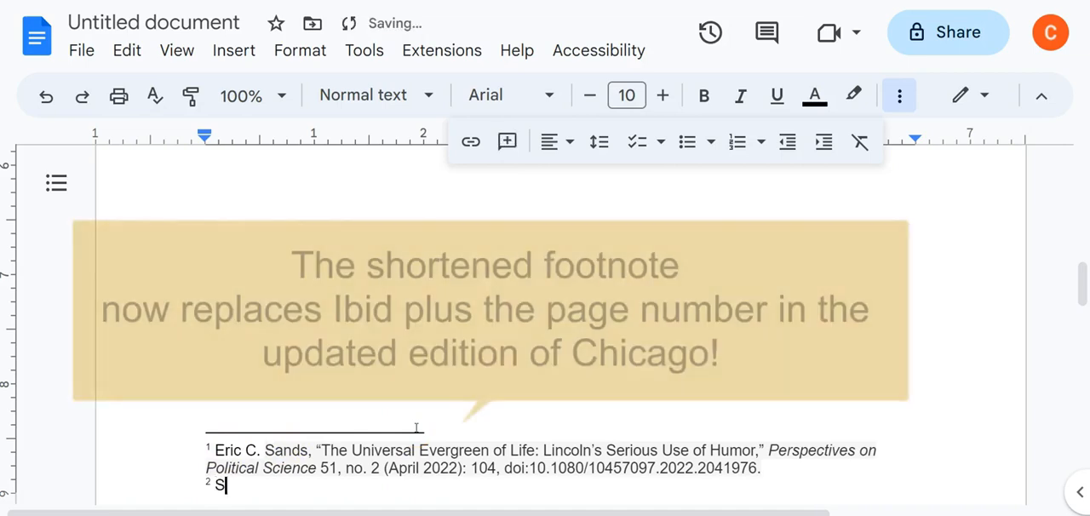
type("ands, ")
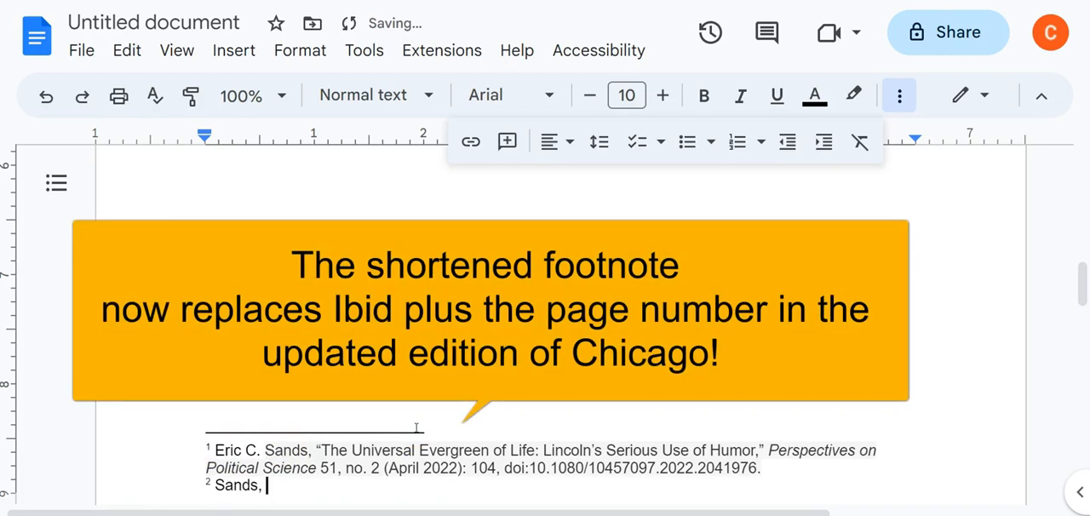
type("The Universa")
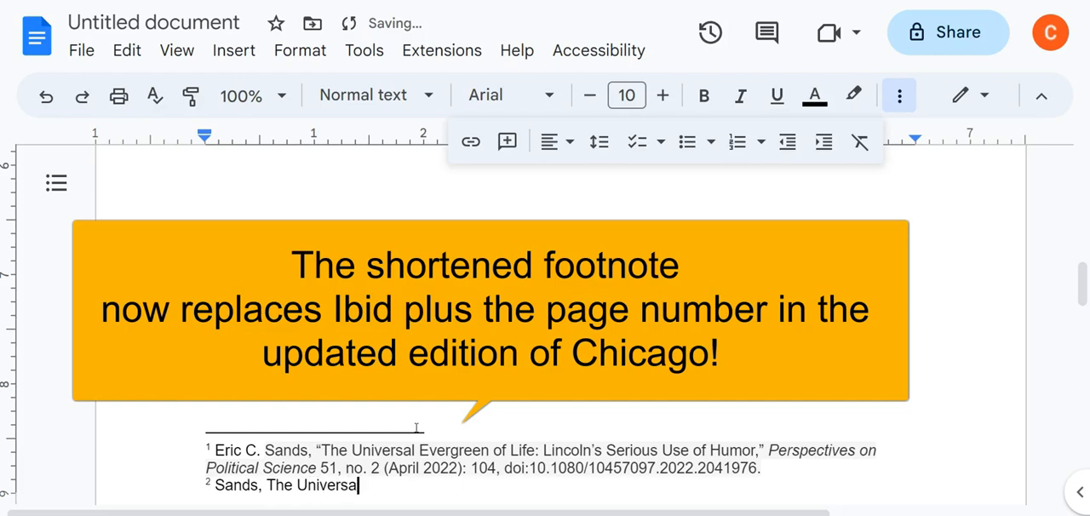
type("l Evergreen of Live,")
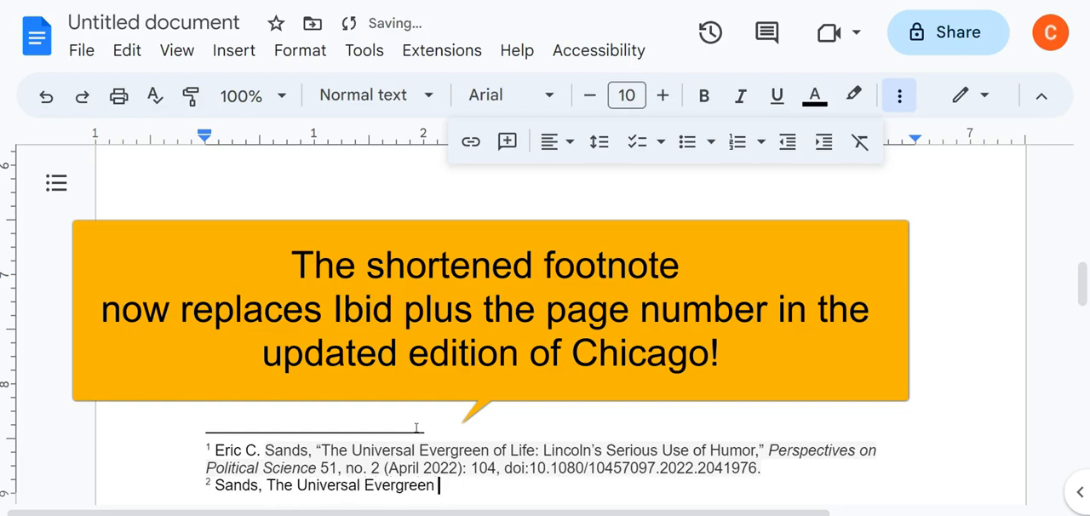
key("BackSpace")
key("BackSpace")
key("BackSpace")
type("fe, 110.")
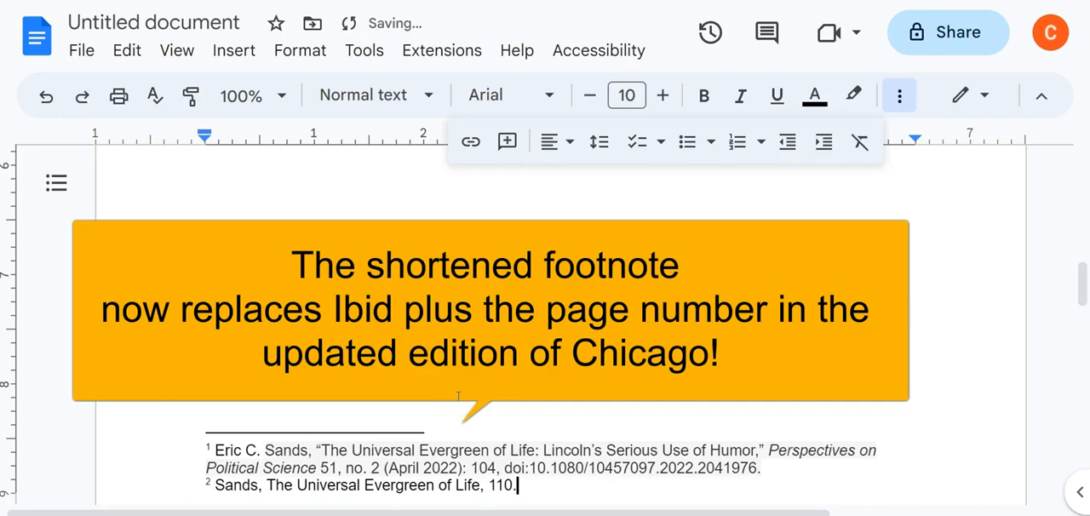
- Extend the page reference in footnote 2 to 110-112, keeping the final period
key("BackSpace")
type("-112.")
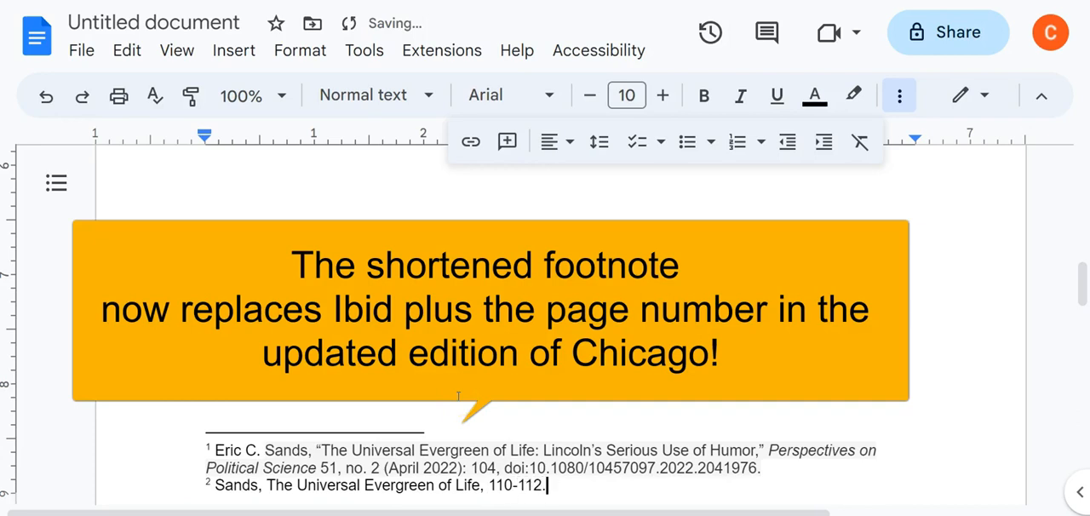